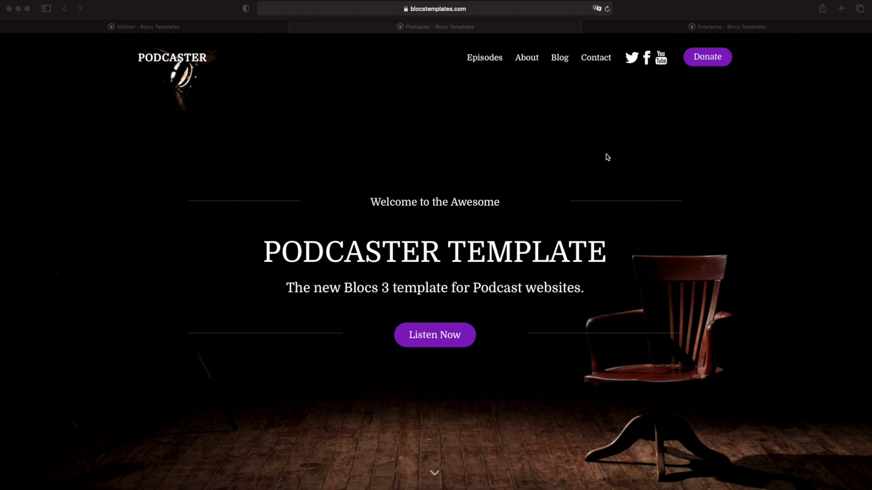
- Narrow Safari to phone width and open and close the Podcaster template's hamburger menu
left_click(623, 118)
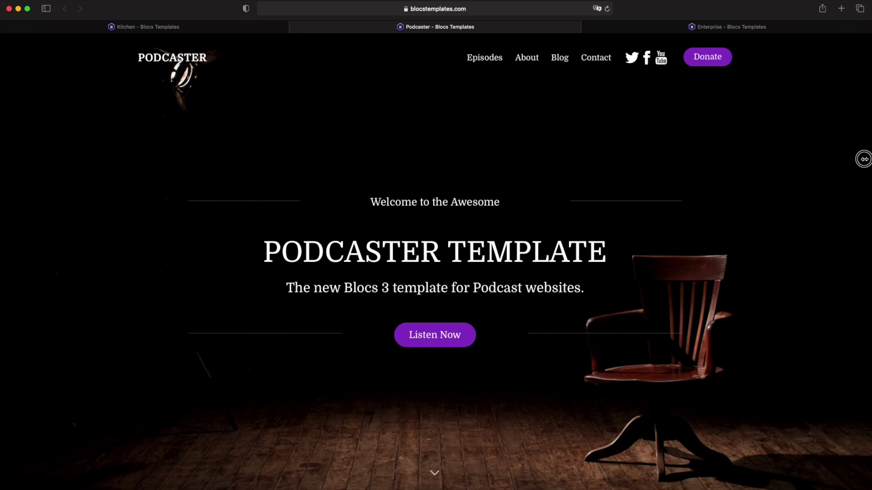
left_click_drag(862, 158, 354, 242)
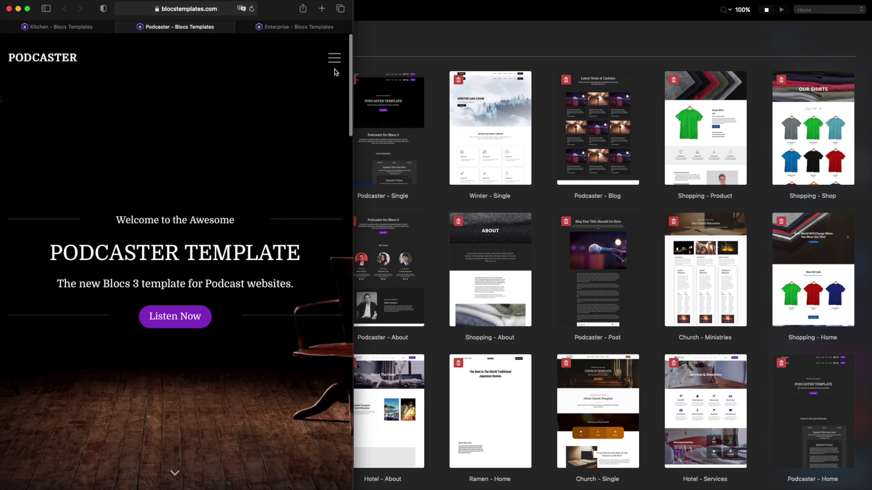
left_click(334, 58)
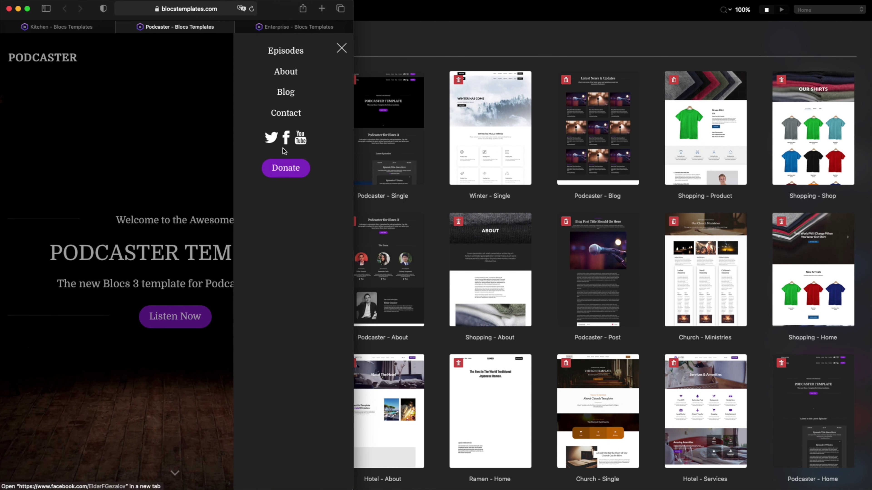
left_click(343, 51)
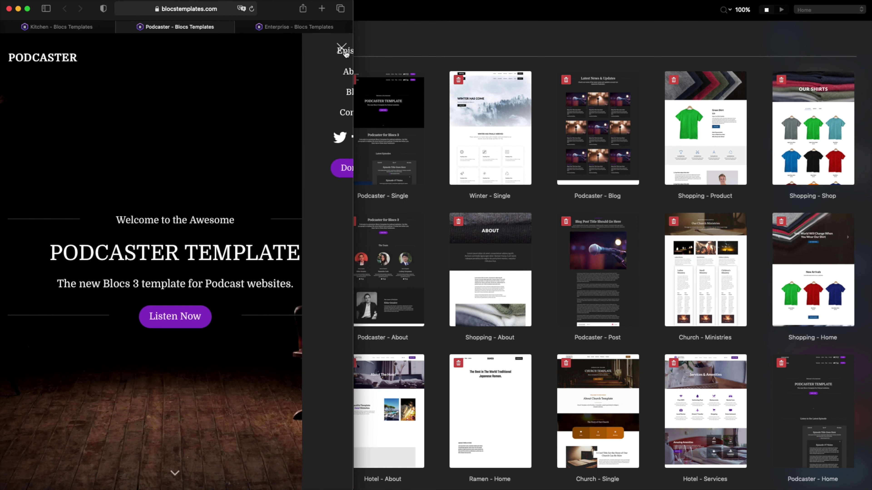
- Toggle the Enterprise template's mobile menu, then widen Safari back to desktop width
left_click(315, 27)
left_click(329, 66)
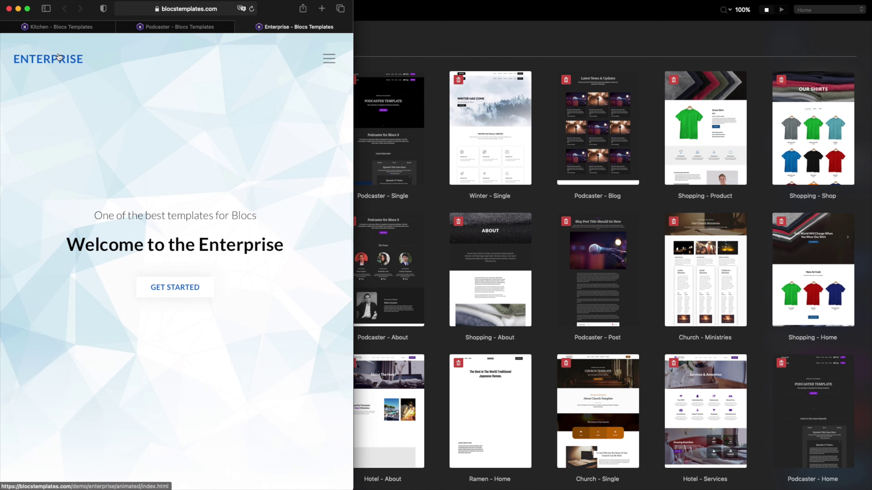
left_click(336, 59)
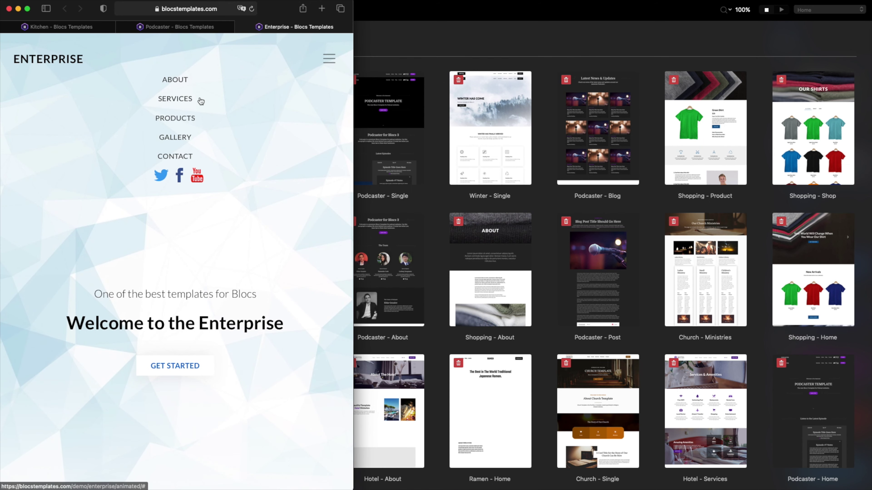
left_click(330, 60)
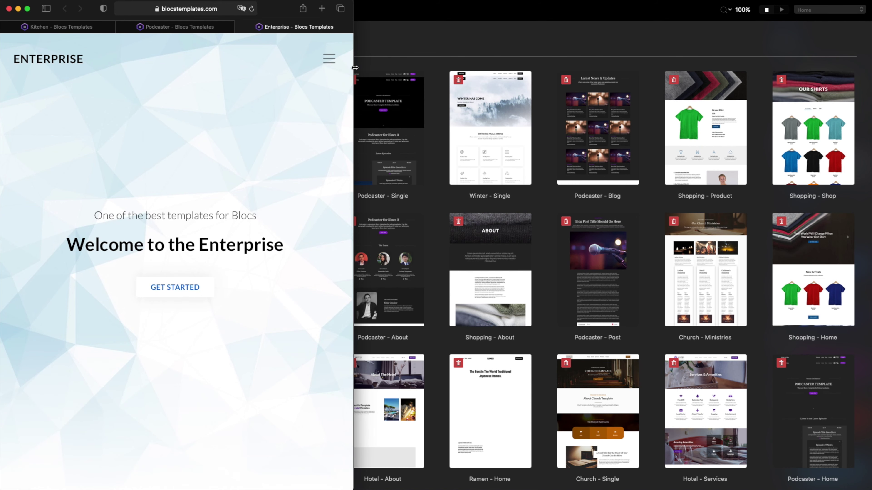
left_click_drag(353, 55, 869, 58)
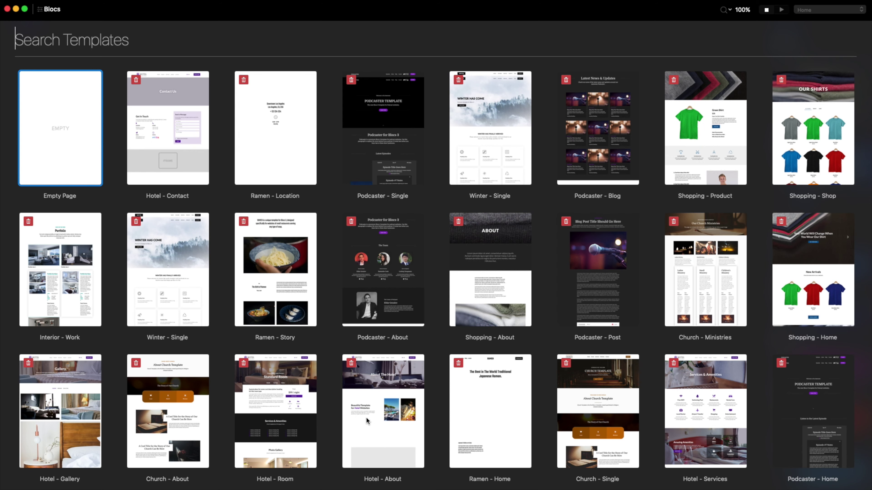
- Start the About page from Empty Page, insert an Apple Watch feature bloc, and select the Nav Bar
double_click(55, 126)
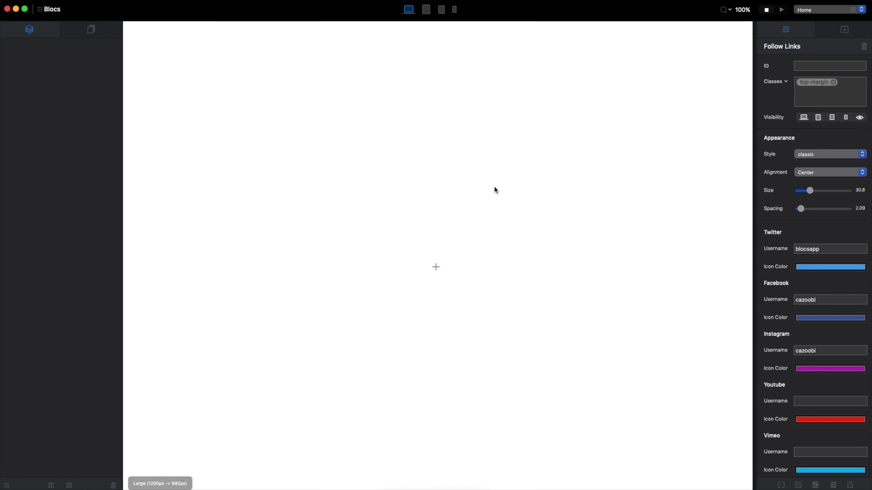
left_click(433, 270)
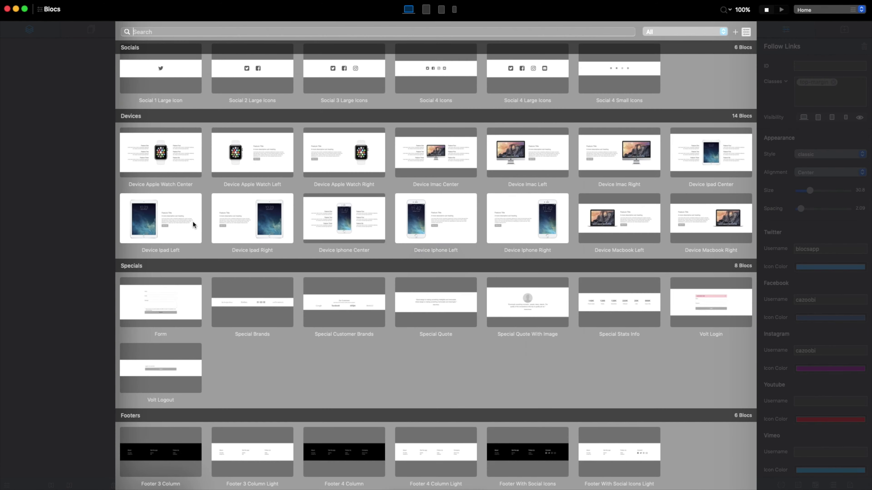
scroll(193, 225, "up", 15)
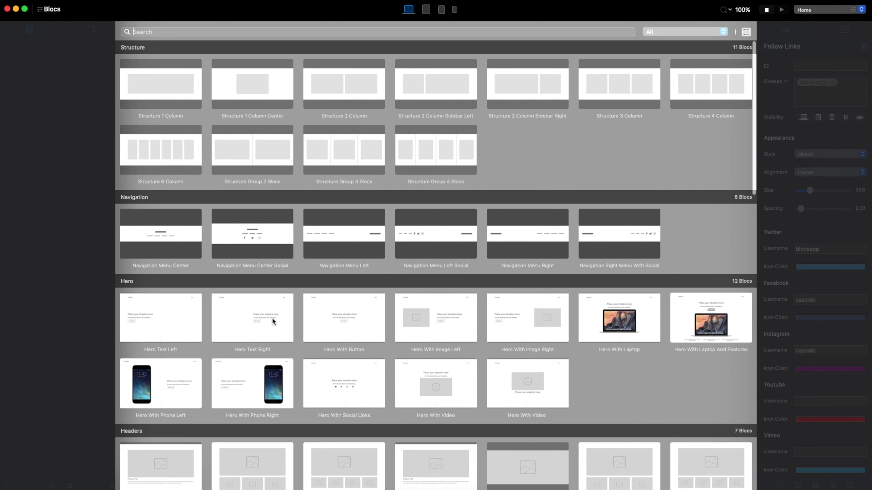
left_click(341, 312)
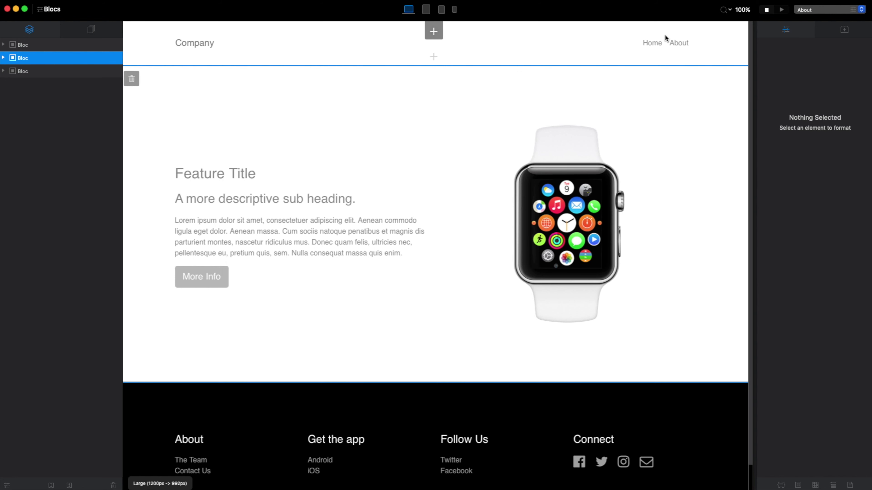
left_click(558, 45)
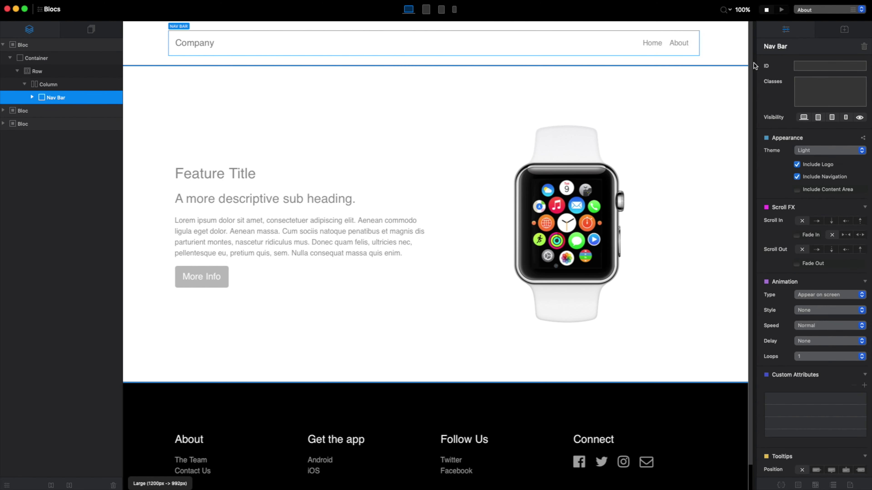
- Enable the nav bar's content area and add Follow Links icons at size 36.5
left_click(796, 190)
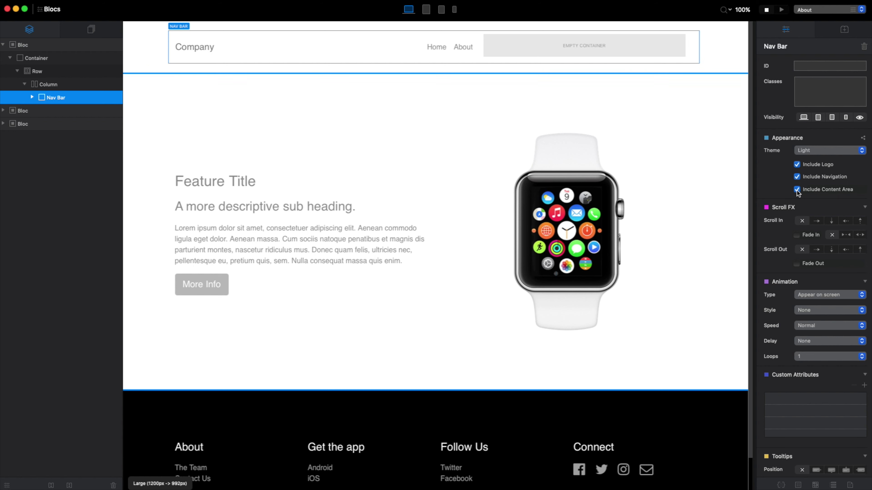
left_click(578, 52)
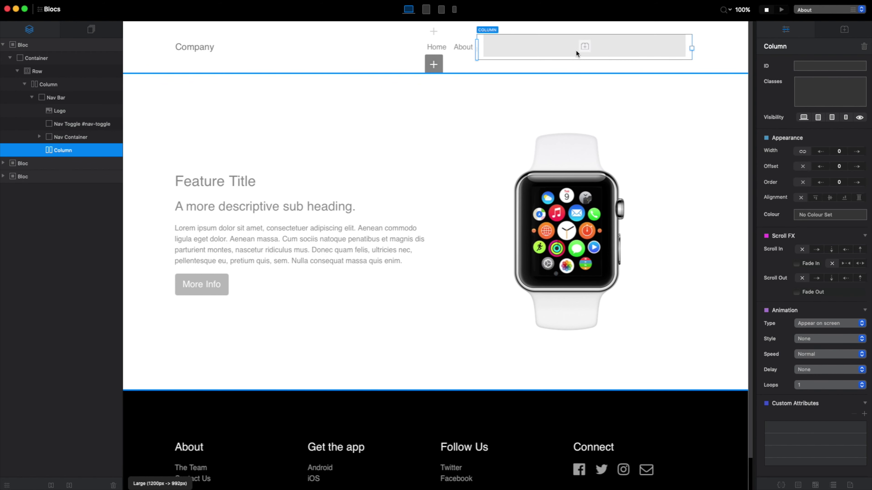
left_click(585, 47)
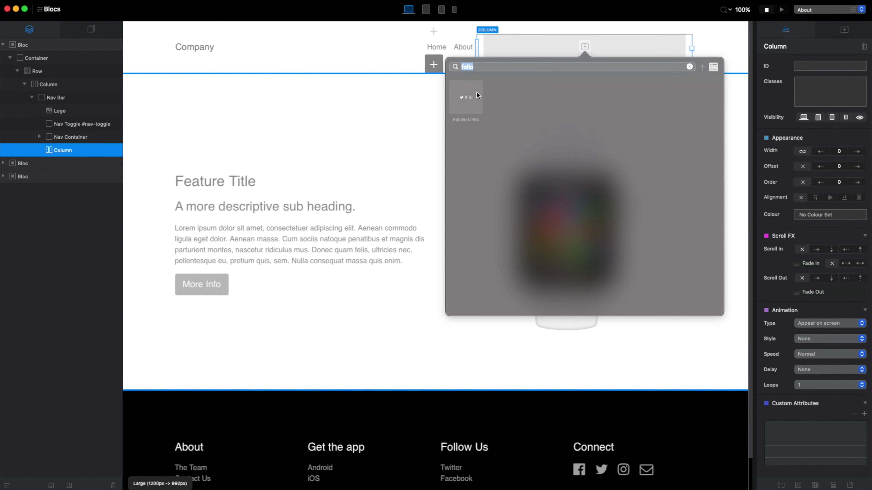
left_click(460, 99)
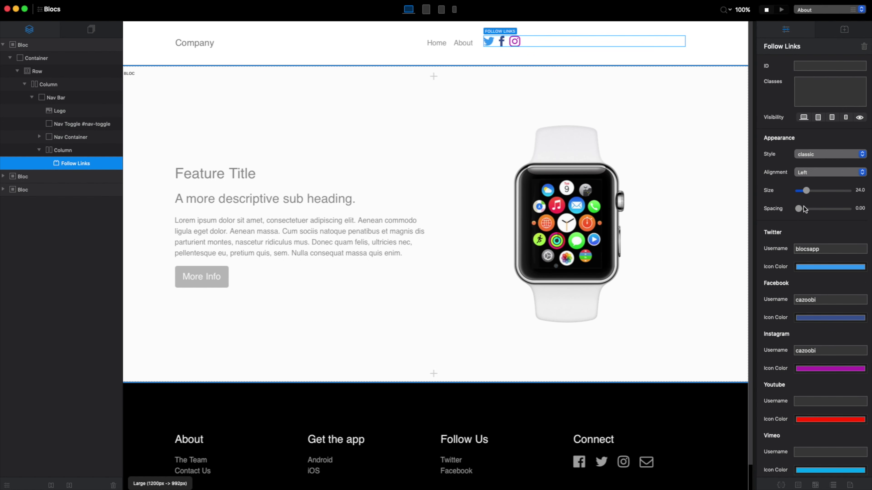
left_click_drag(806, 190, 813, 190)
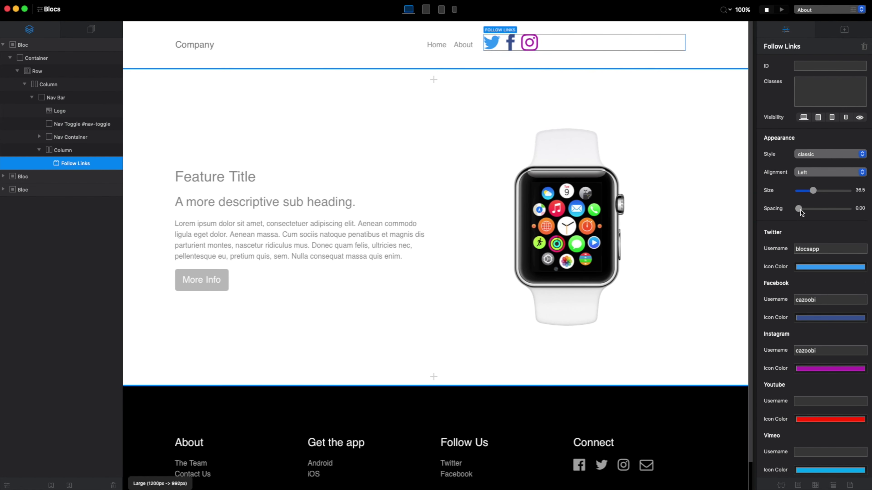
key("Escape")
- Preview the About page and test its hamburger menu at mobile width, then restore full width
left_click(780, 12)
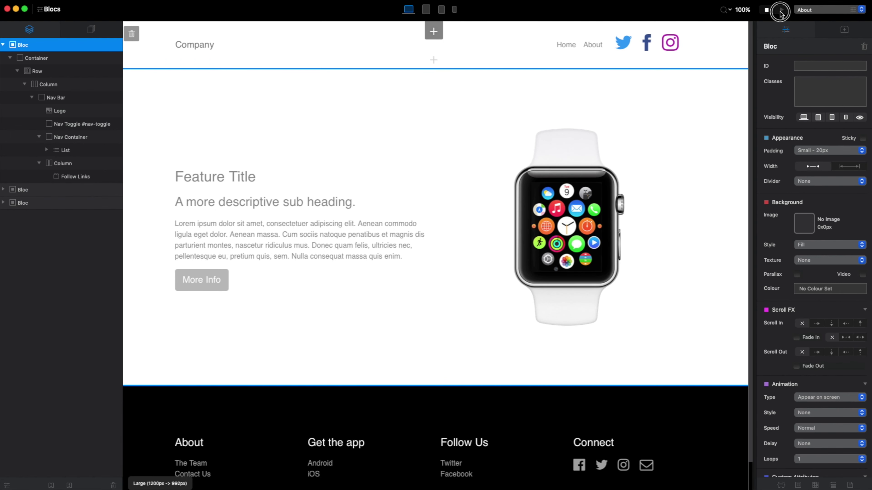
left_click_drag(862, 257, 502, 269)
left_click(508, 43)
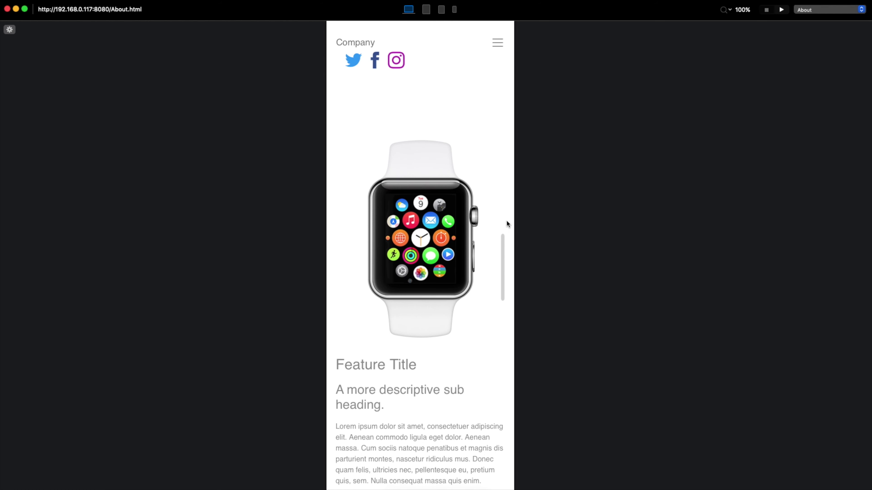
left_click_drag(504, 237, 863, 240)
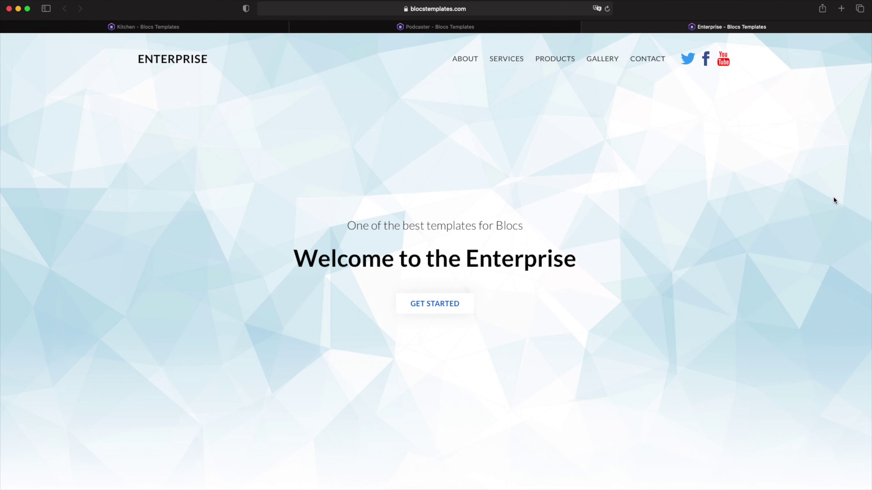
- Check the Enterprise demo's mobile menu at narrow width, then widen Safari again
left_click_drag(868, 210, 266, 271)
left_click(241, 59)
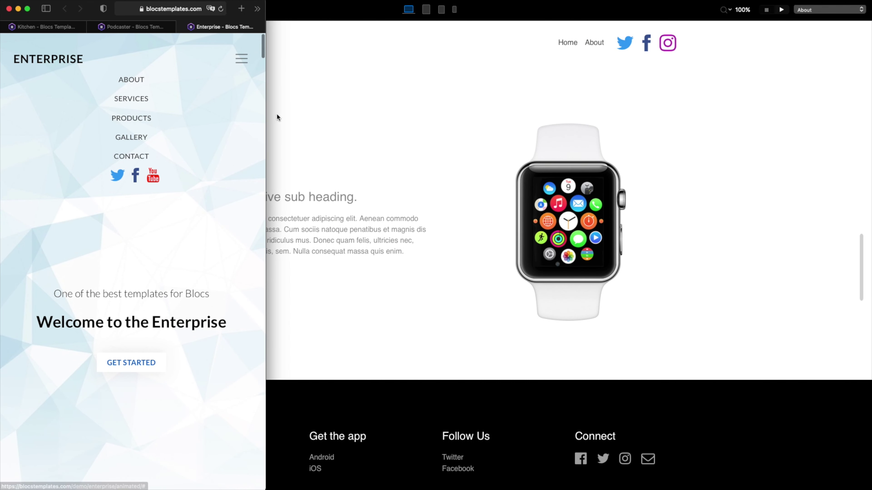
left_click_drag(265, 84, 869, 75)
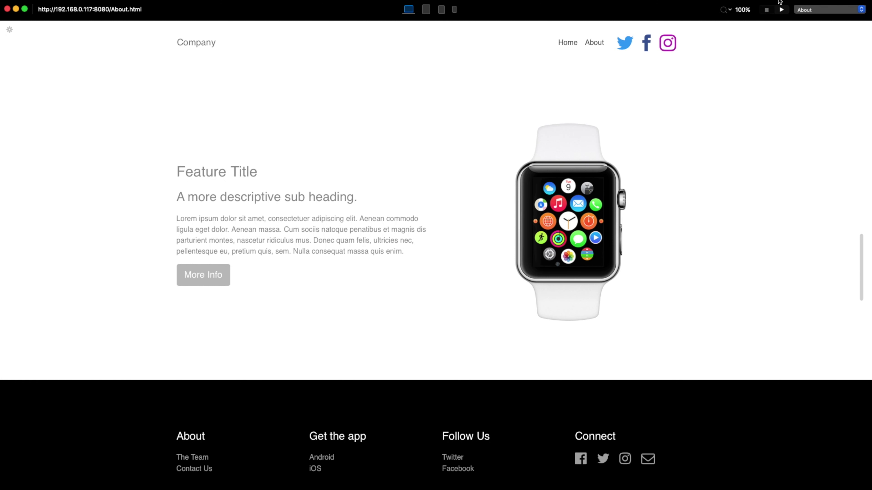
- Leave the preview and remove the nav bar content area holding the social icons
left_click(767, 9)
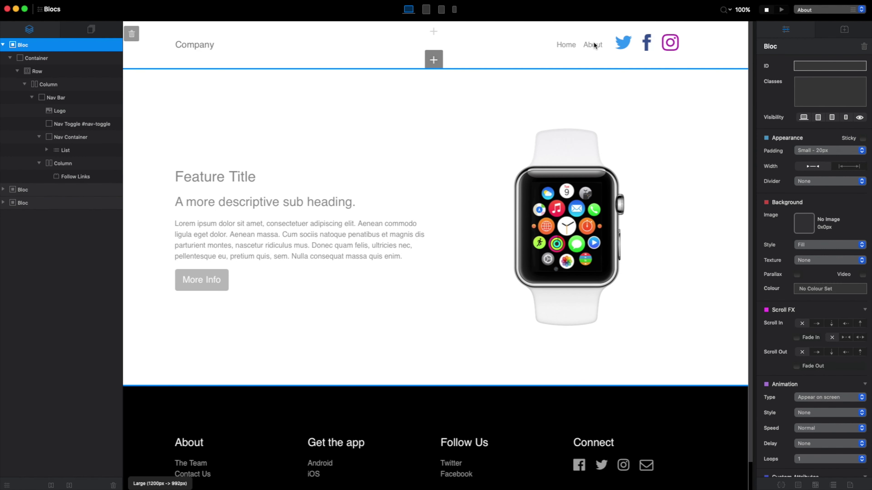
left_click(618, 44)
left_click(489, 49)
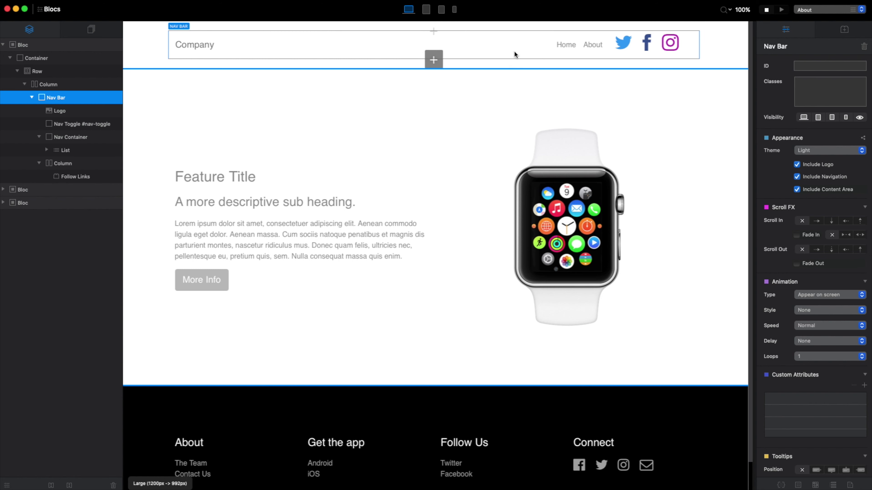
left_click(797, 191)
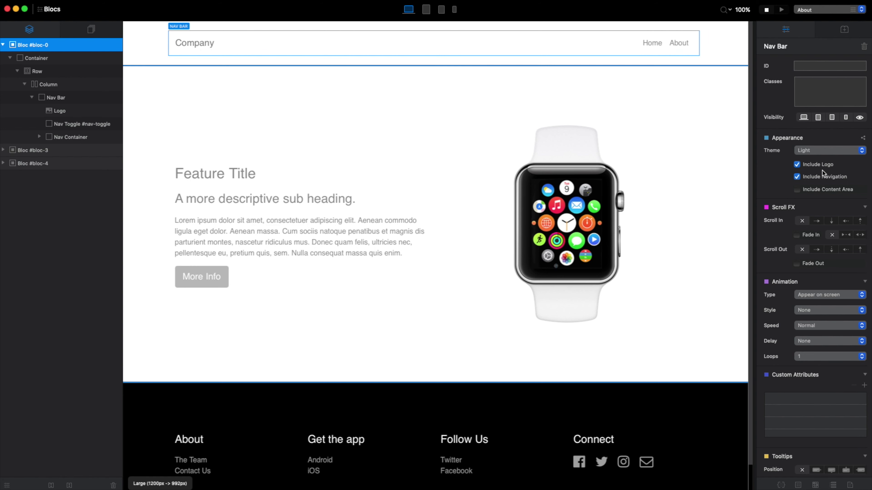
- Unlink the menu list from Primary Menu and keep it at two list items
left_click(679, 47)
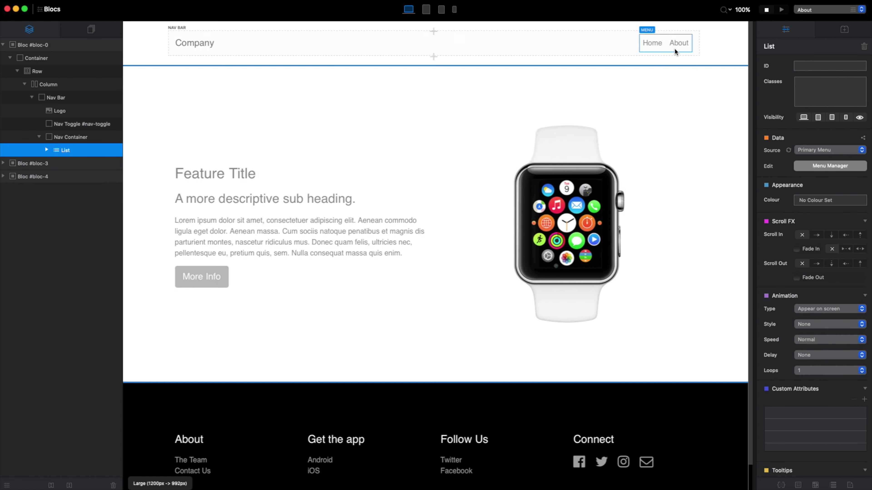
left_click(813, 151)
left_click(823, 142)
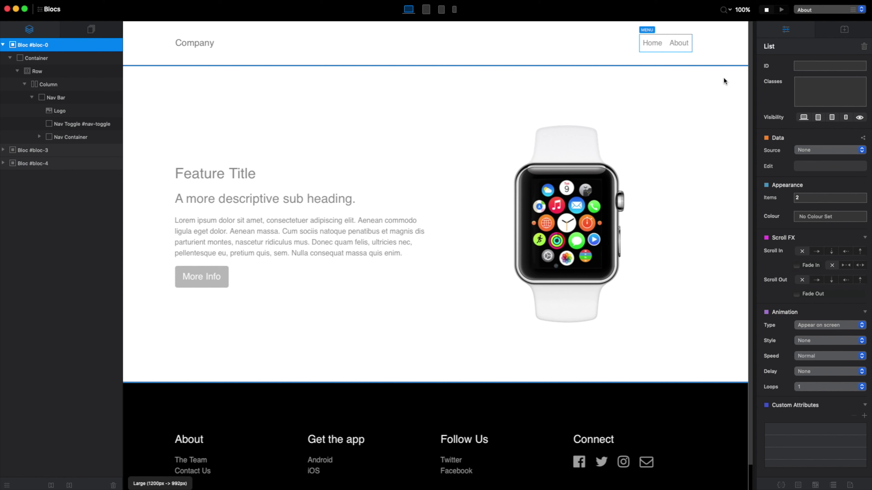
left_click(825, 197)
type("3")
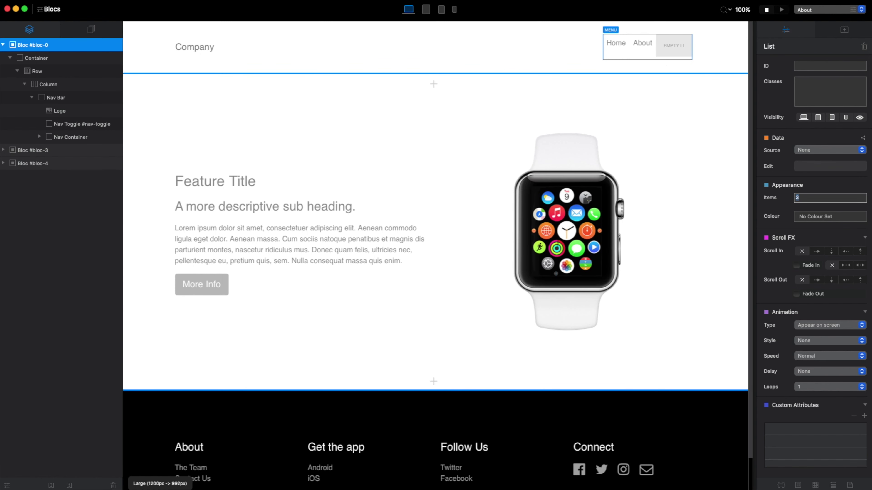
key("BackSpace")
key("Return")
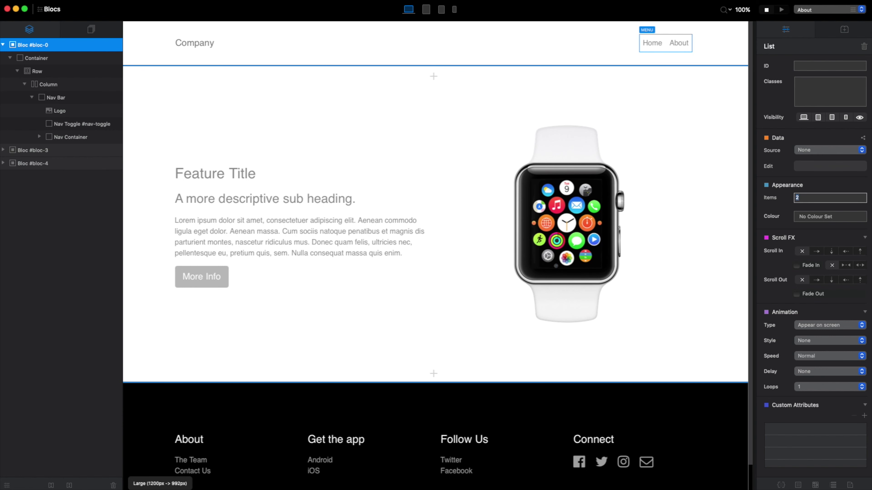
- Duplicate the About item and delete the copy's link, leaving an empty third item
left_click(675, 40)
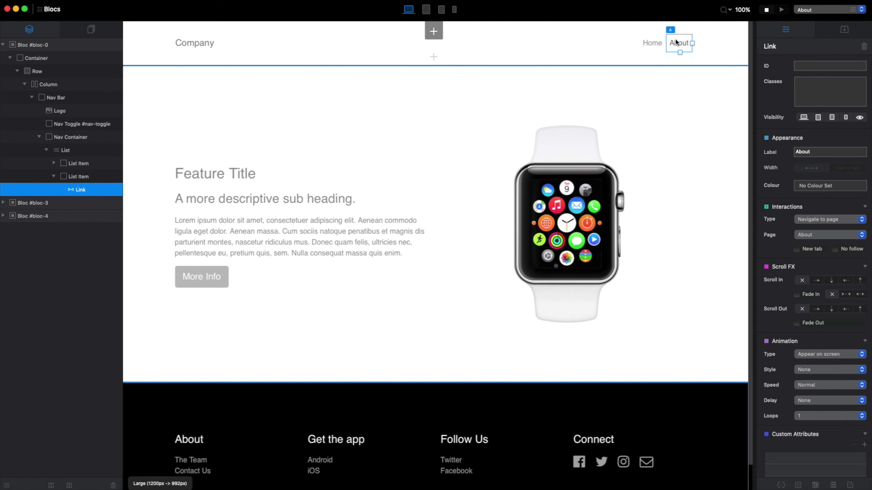
key("super+d")
left_click(680, 42)
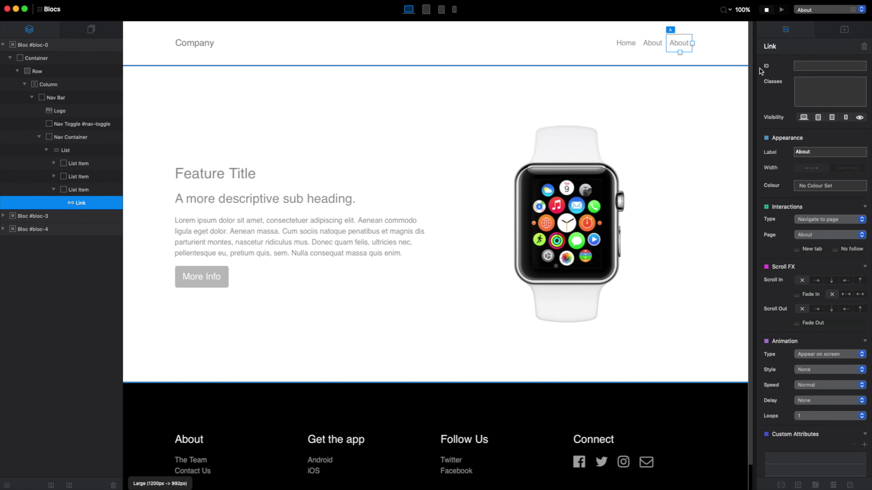
key("Delete")
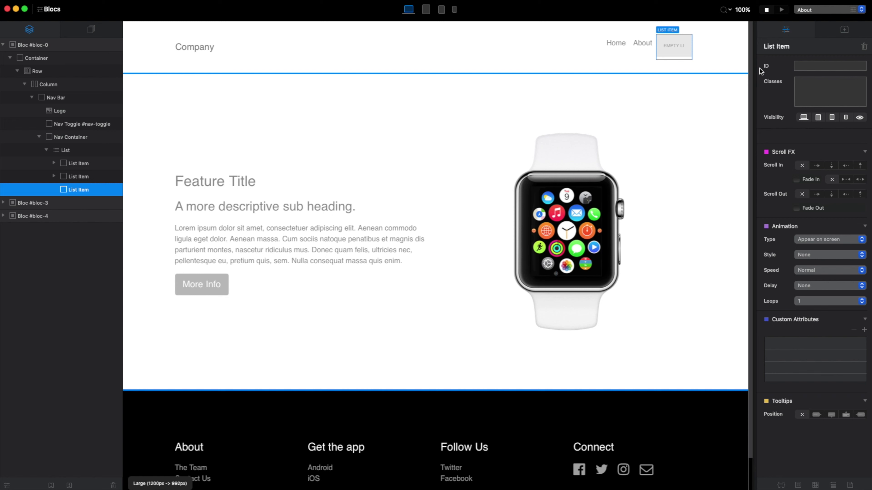
- Fill the empty third item with Follow Links icons, centred, size 34.5, spacing 1.49
mouse_move(671, 52)
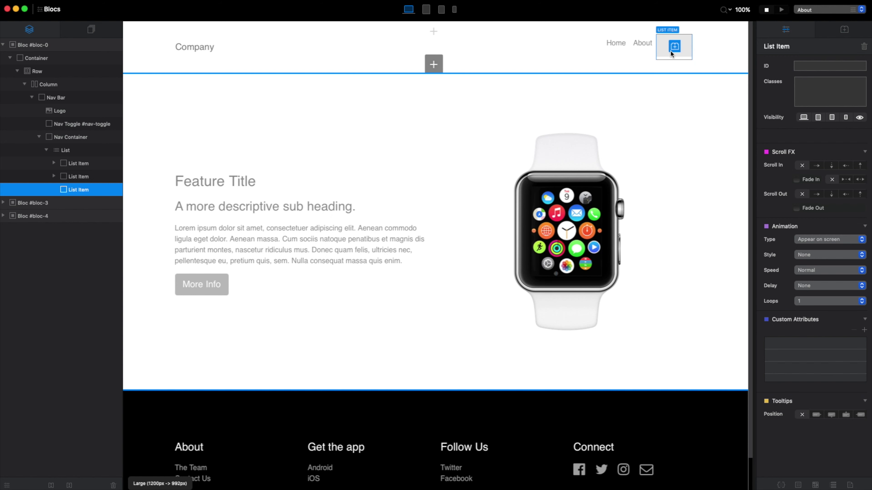
left_click(676, 51)
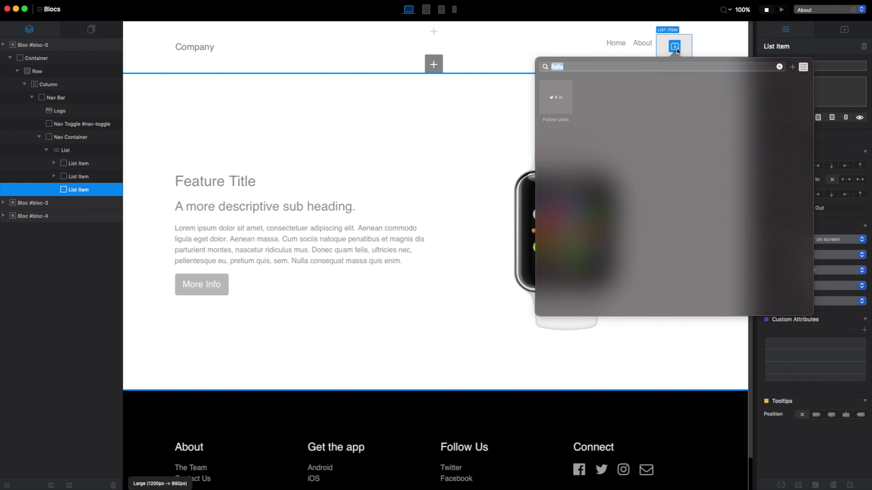
left_click(556, 97)
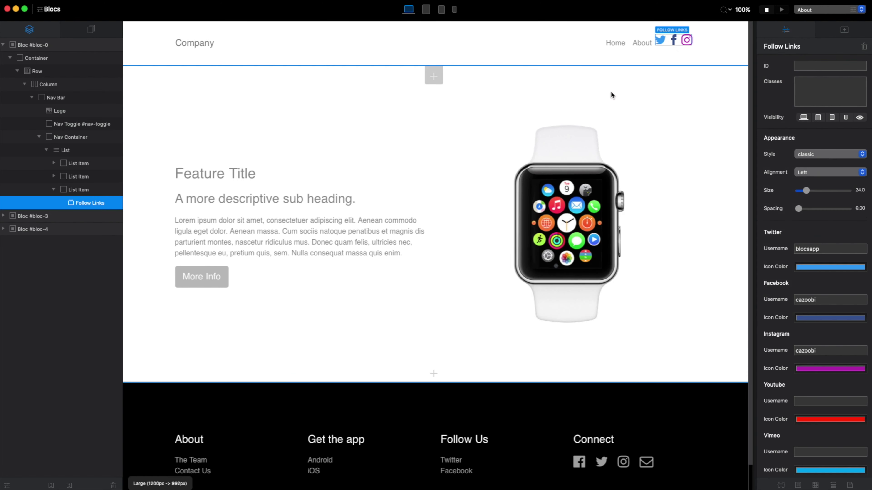
left_click(815, 172)
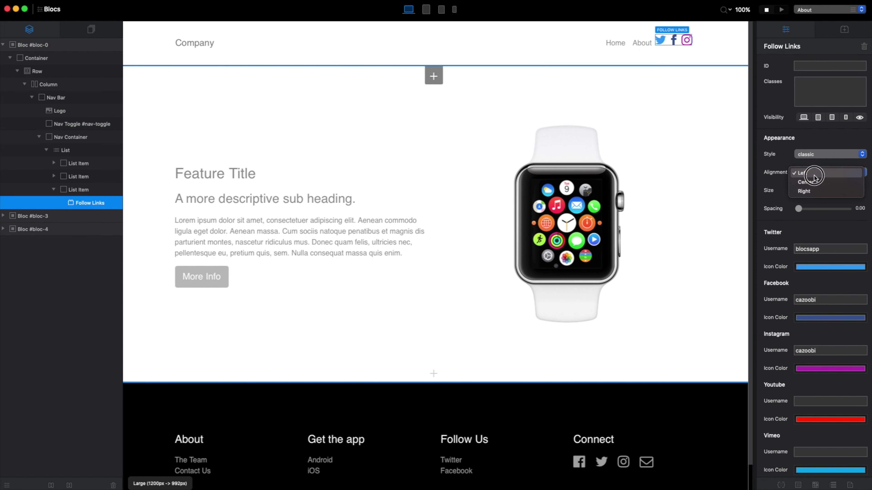
left_click(813, 180)
left_click_drag(806, 191, 803, 210)
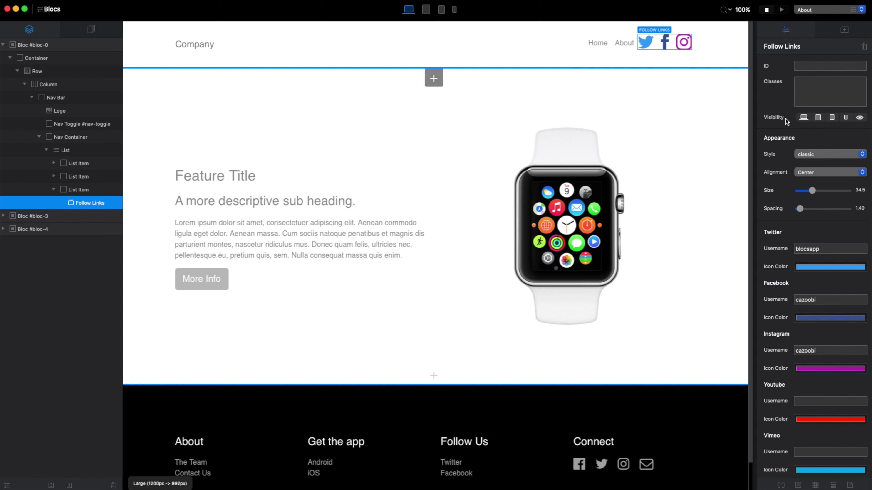
- Add the class eldar-socila to the follow icons
left_click(842, 89)
type("eldar-socila")
key("Return")
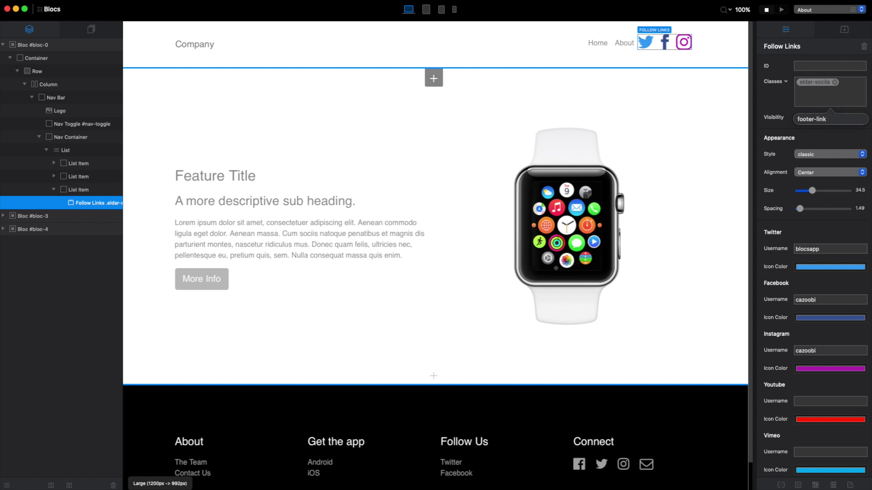
- Give the eldar-socila class a 22 px left margin in the Class Editor
left_click(822, 82)
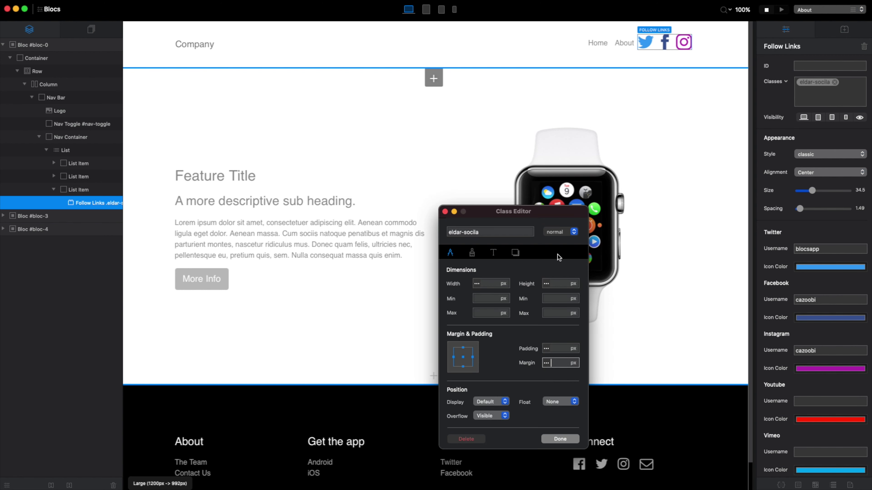
left_click(453, 357)
left_click(546, 363)
left_click_drag(492, 381, 500, 384)
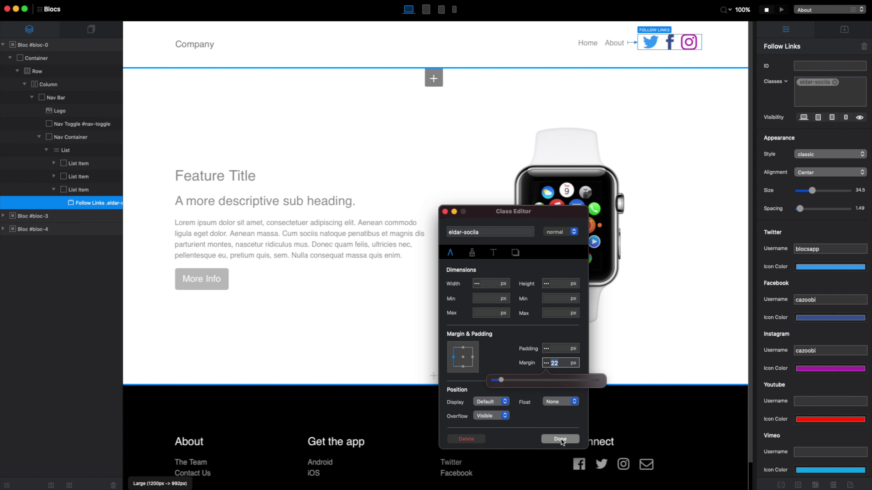
left_click(463, 348)
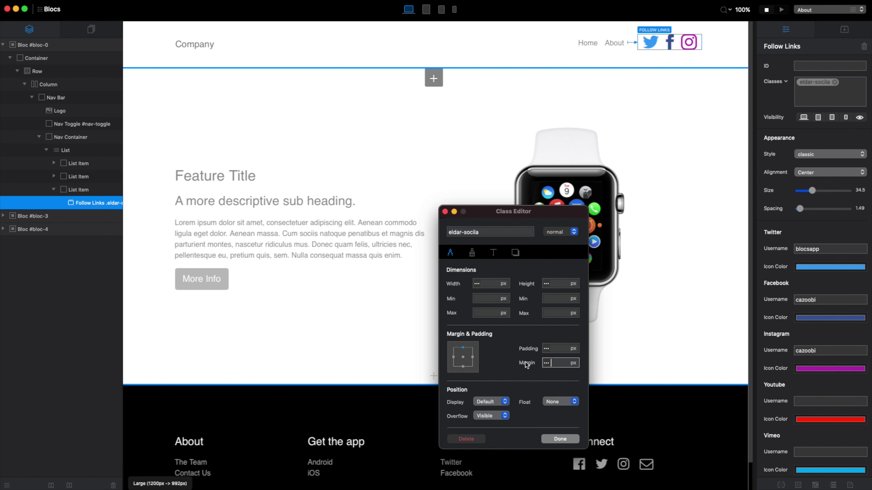
left_click(546, 362)
left_click_drag(496, 381, 496, 382)
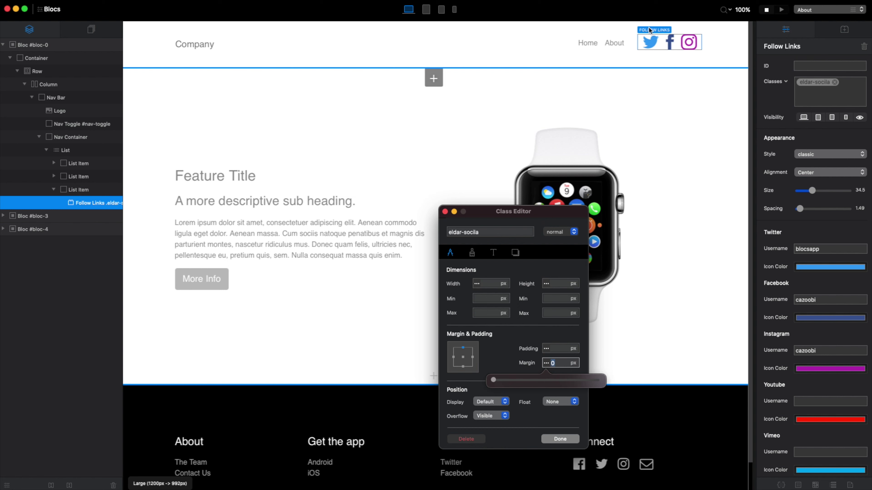
left_click(454, 357)
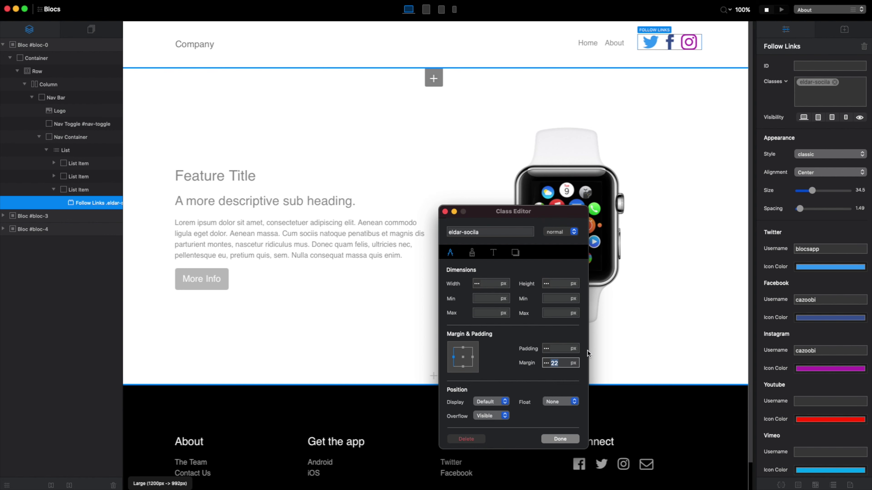
left_click(568, 438)
- Preview at mobile width to check the follow icons in the expanded hamburger menu
left_click(780, 11)
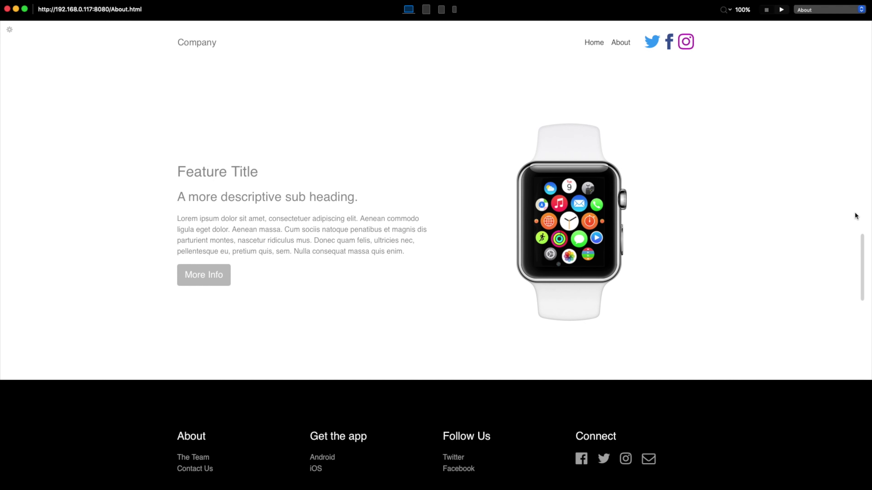
left_click_drag(862, 245, 576, 291)
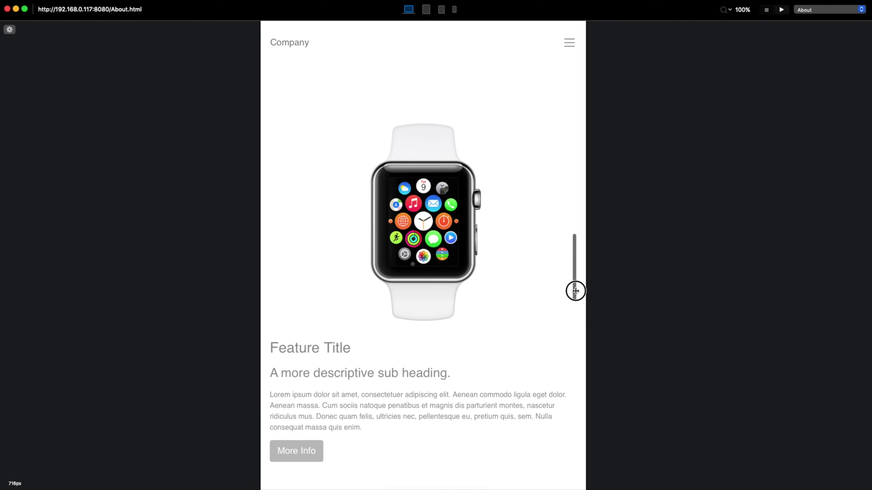
left_click(569, 43)
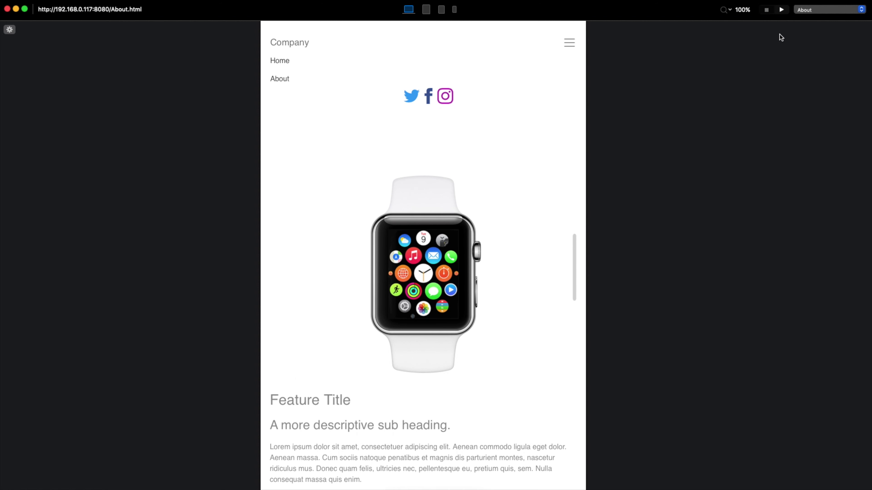
left_click(781, 9)
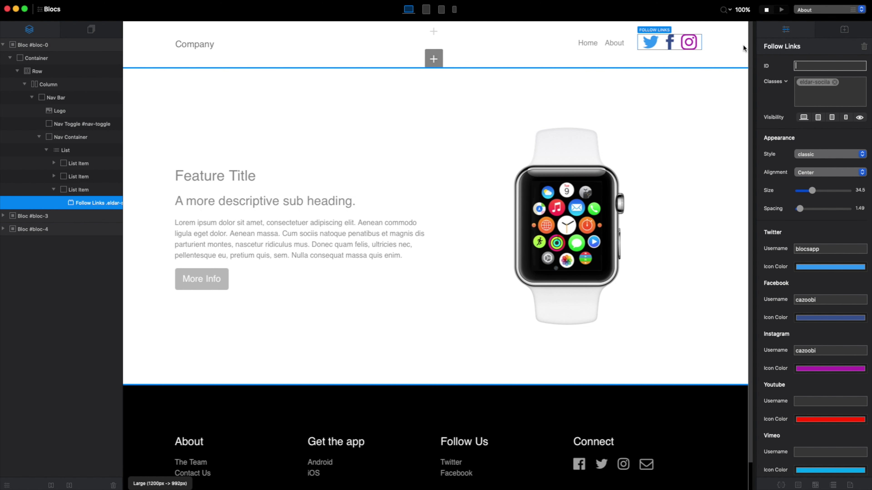
- Add the eldar-nav class to both the Home and About nav links
left_click(585, 44)
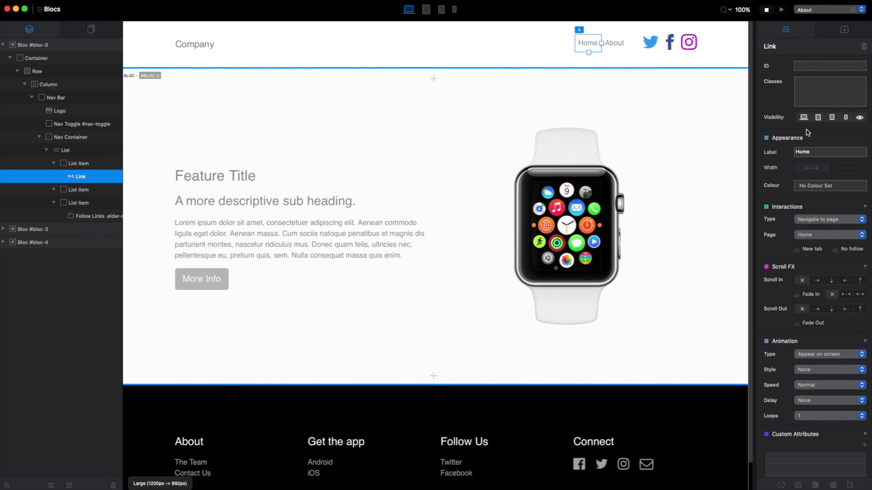
left_click(833, 89)
type("eldar-nav")
key("Return")
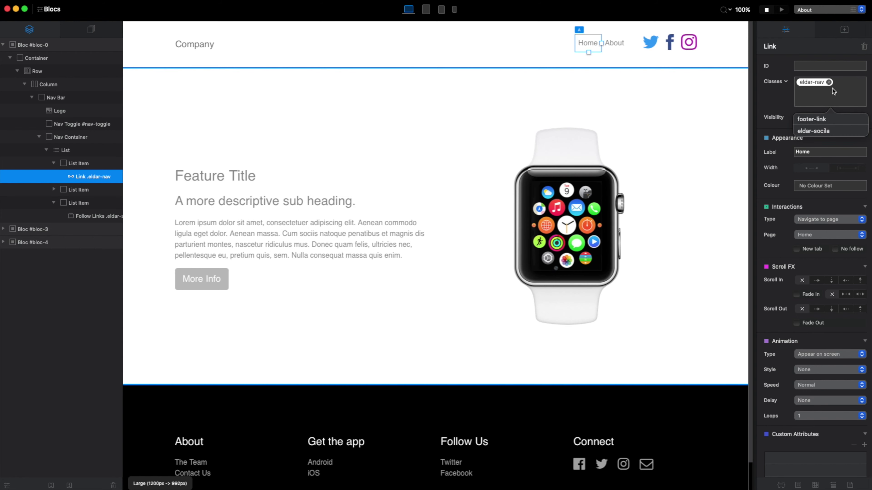
left_click(614, 43)
left_click(835, 86)
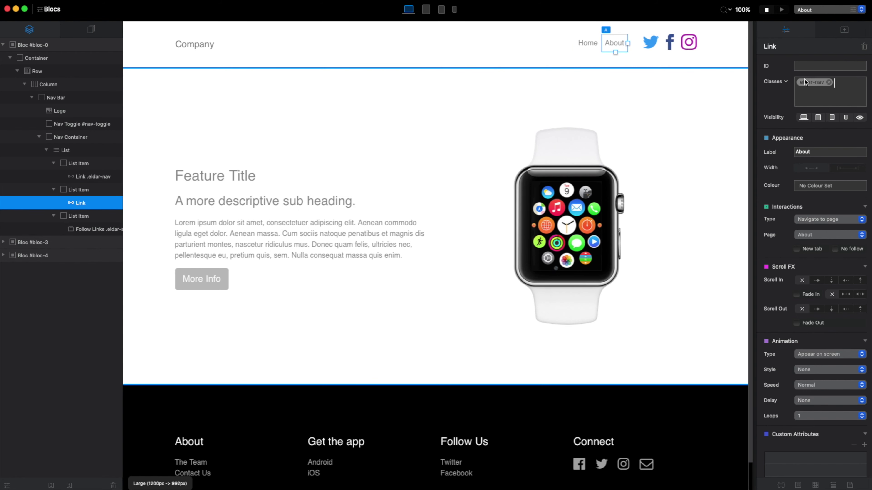
- Review eldar-nav's Typography settings in the Class Editor, then preview the page
left_click(804, 82)
left_click(494, 252)
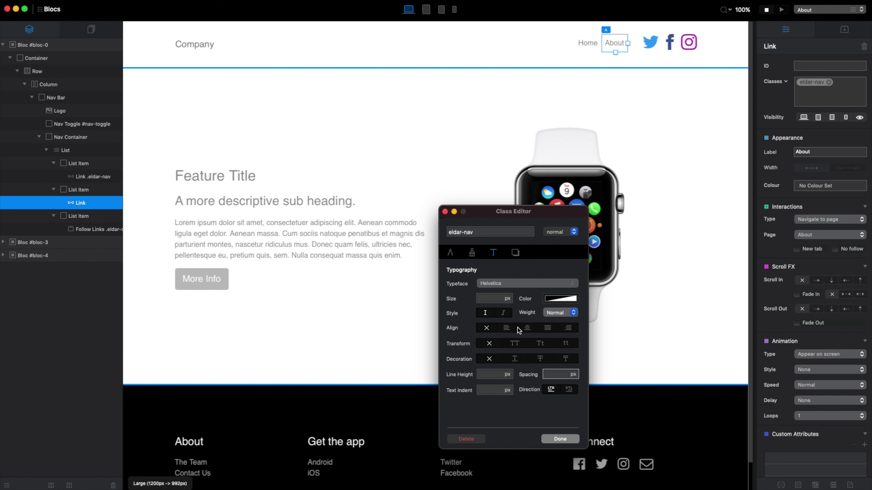
left_click(572, 441)
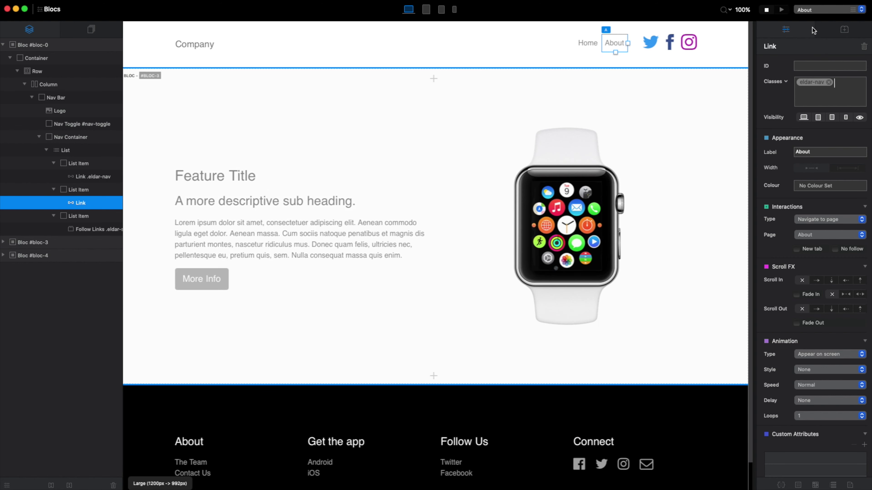
left_click(782, 10)
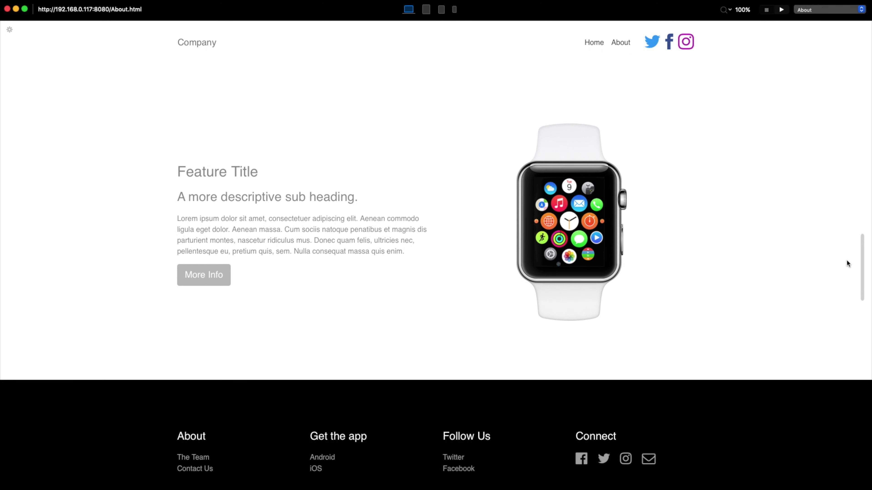
left_click_drag(862, 259, 545, 289)
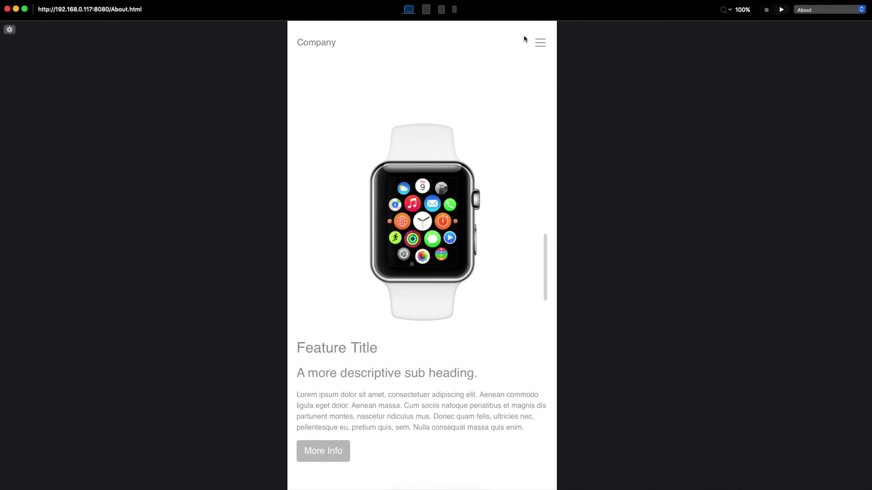
left_click(540, 43)
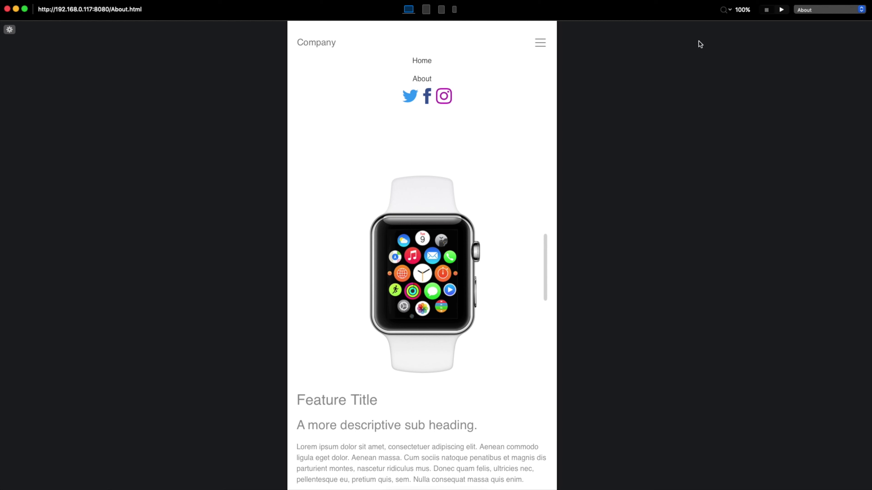
left_click(766, 10)
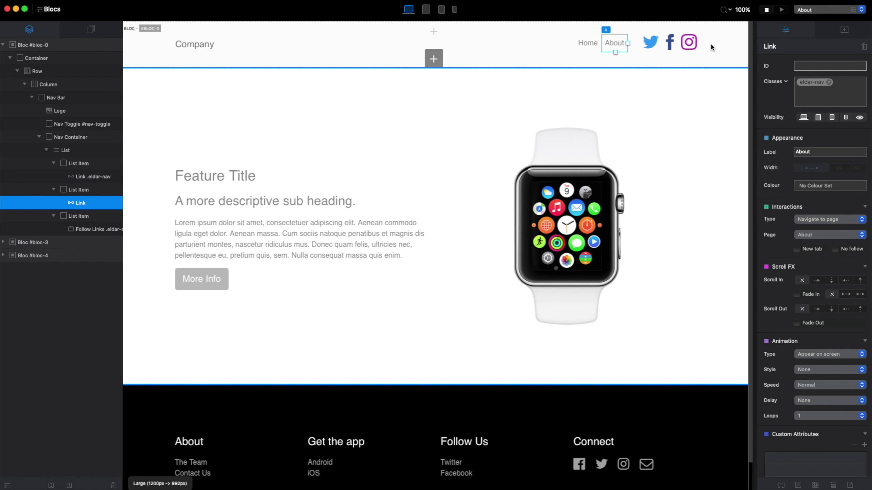
- Select the nav's follow icons and open the social-links class's spacing settings
left_click(673, 43)
left_click(822, 81)
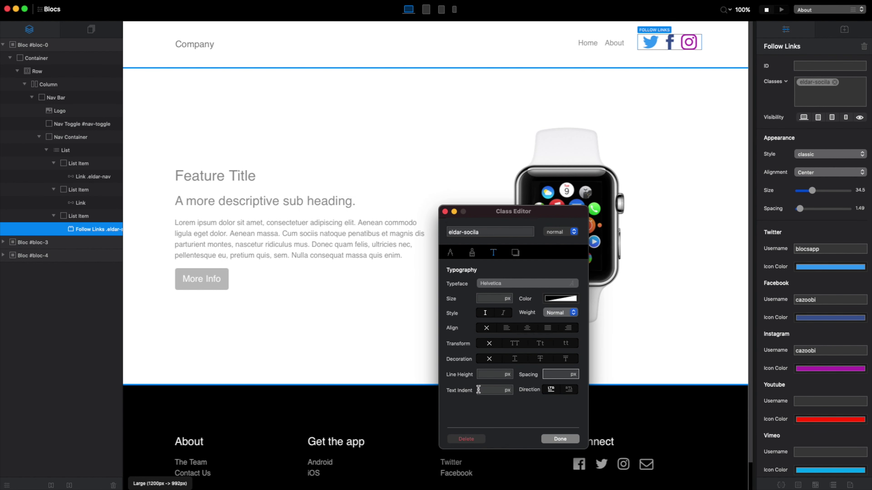
left_click(450, 255)
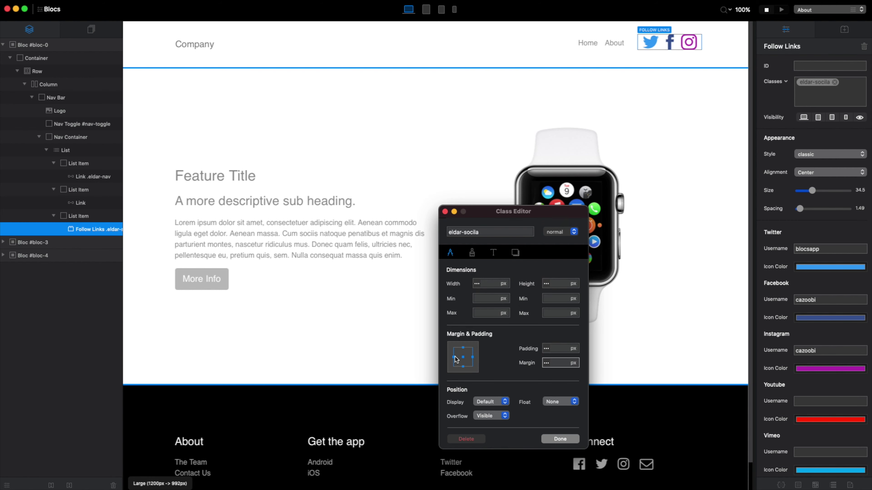
left_click(454, 357)
- At the Small breakpoint, set the social-links class's left margin to 0
left_click(426, 10)
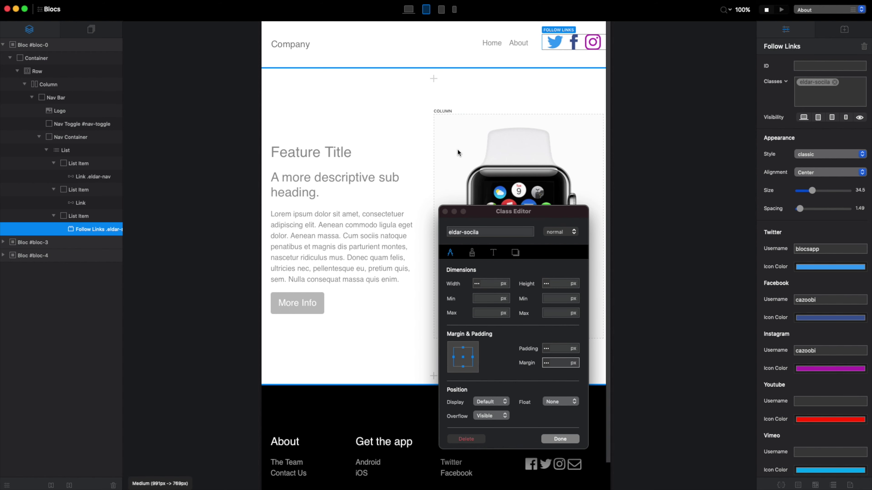
left_click(441, 10)
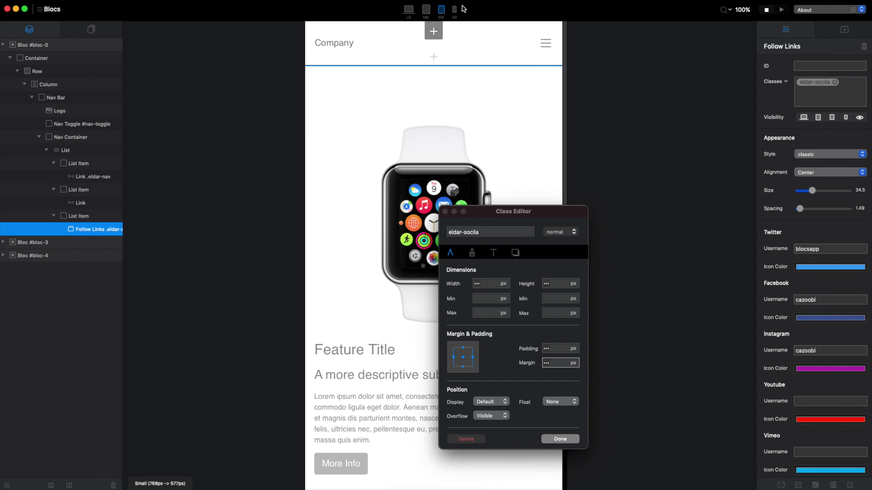
left_click(454, 10)
left_click(441, 10)
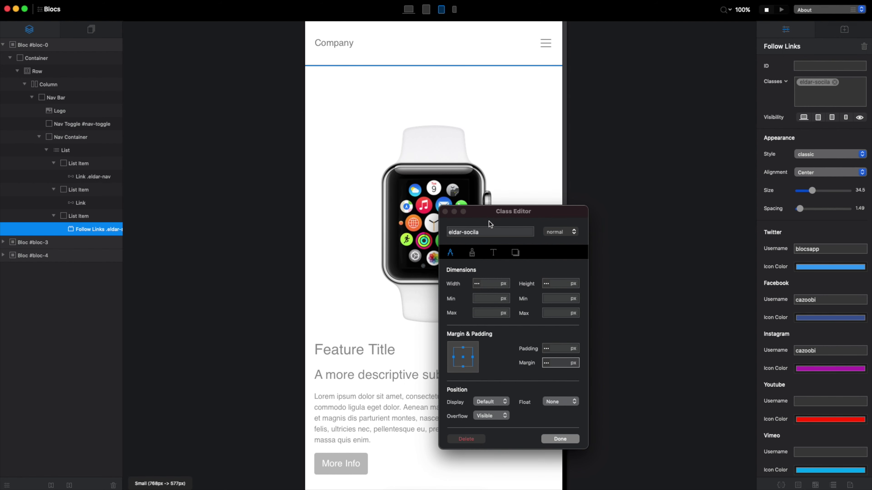
mouse_move(490, 224)
left_mouse_down()
mouse_move(563, 190)
mouse_move(573, 204)
mouse_move(483, 233)
left_mouse_up()
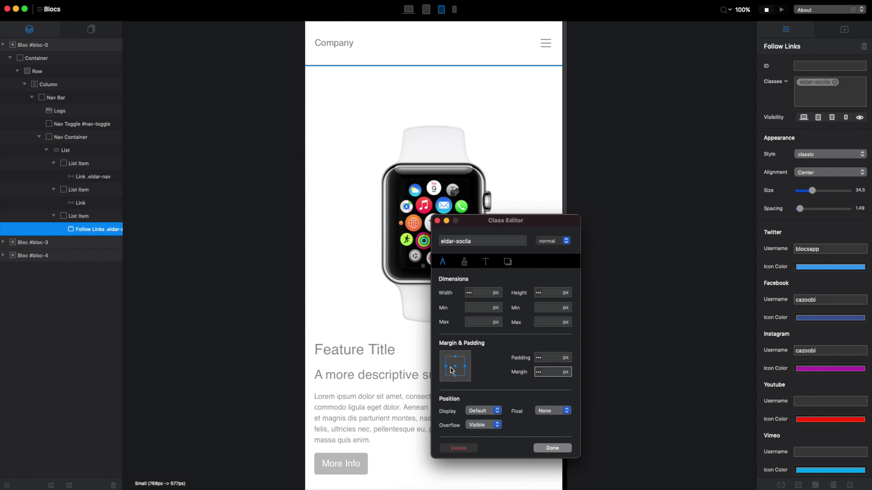
left_click(446, 367)
type("0")
left_click(552, 448)
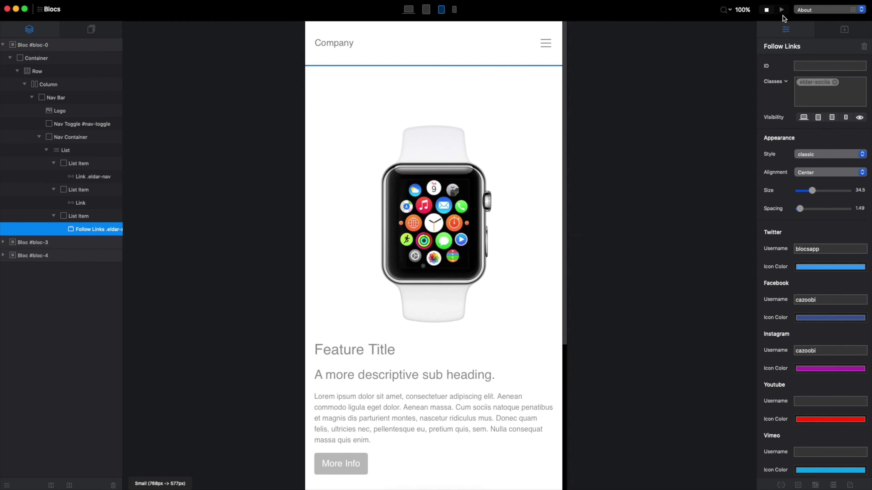
- Preview the page and expand the collapsed nav menu to check the icons
left_click(785, 12)
left_click(550, 91)
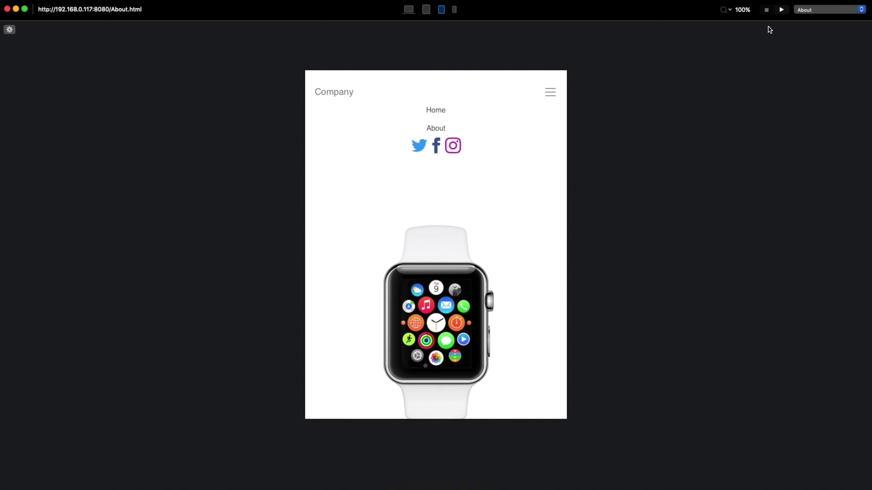
left_click(766, 9)
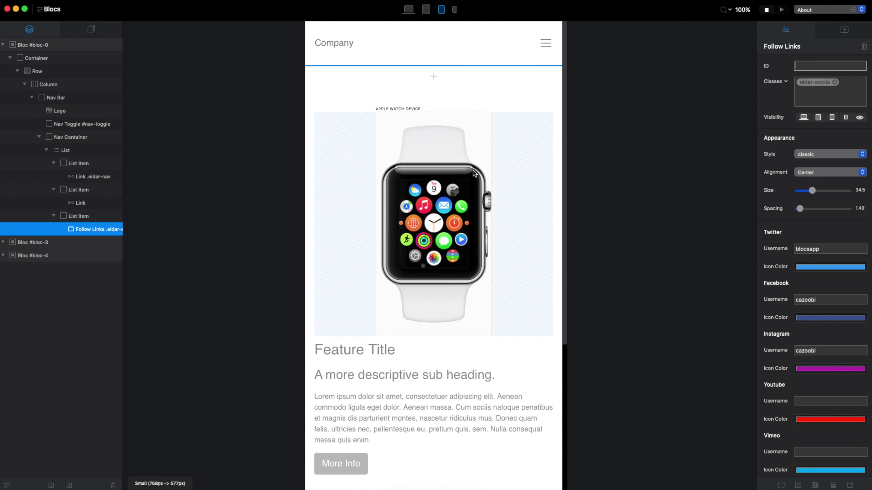
- Give the social-links class a 20 px top margin at Small, then preview again
left_click(815, 82)
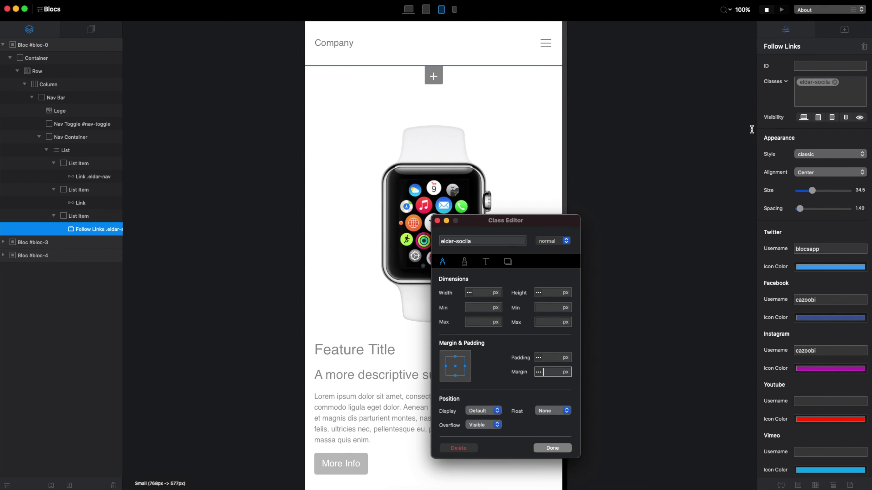
left_click(456, 357)
type("20")
left_click(553, 448)
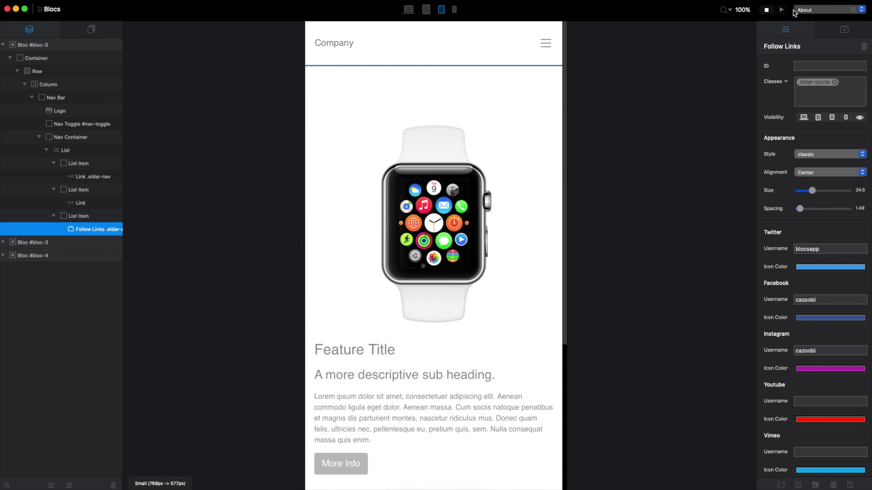
left_click(781, 10)
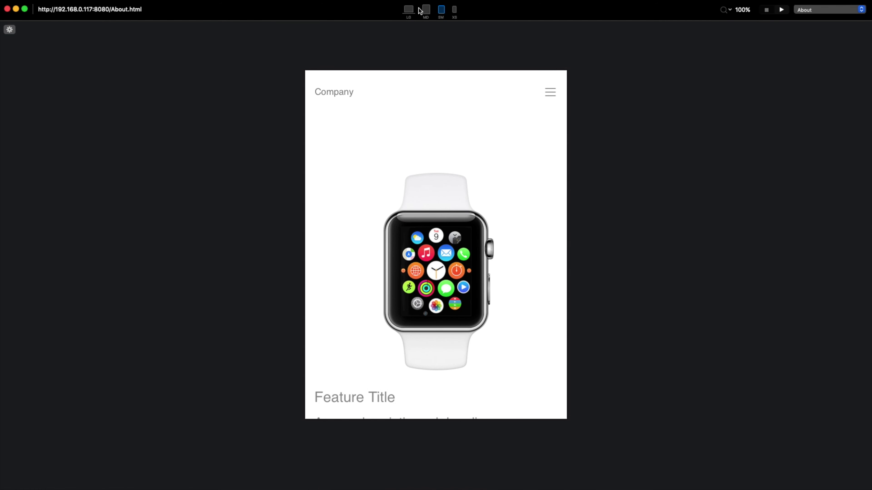
- Narrow the desktop preview until the nav collapses, test the hamburger, then widen back
left_click(409, 9)
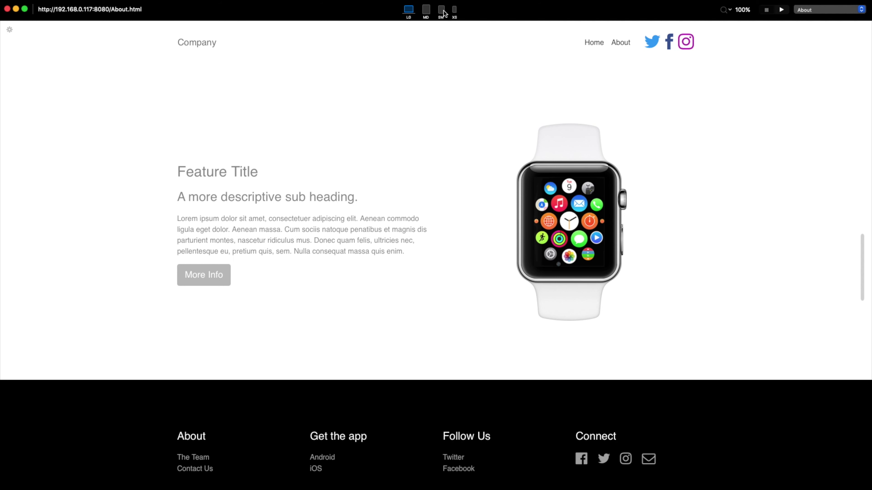
left_click_drag(863, 259, 571, 292)
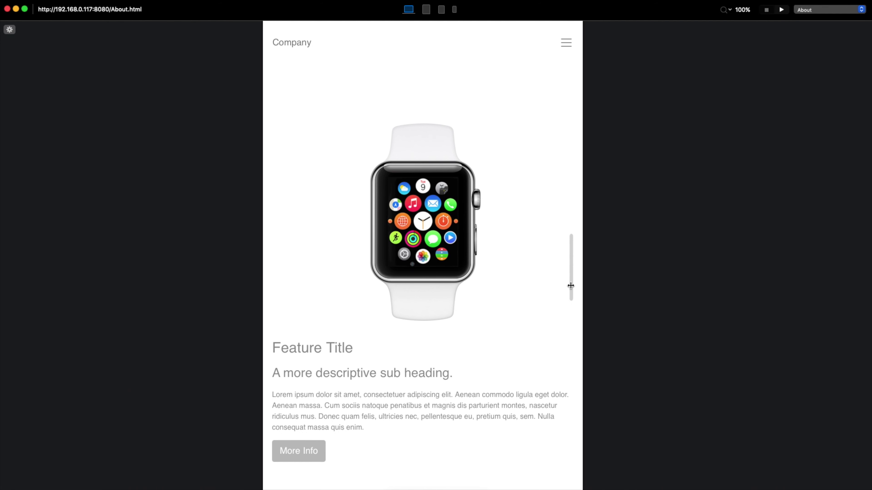
left_click(571, 43)
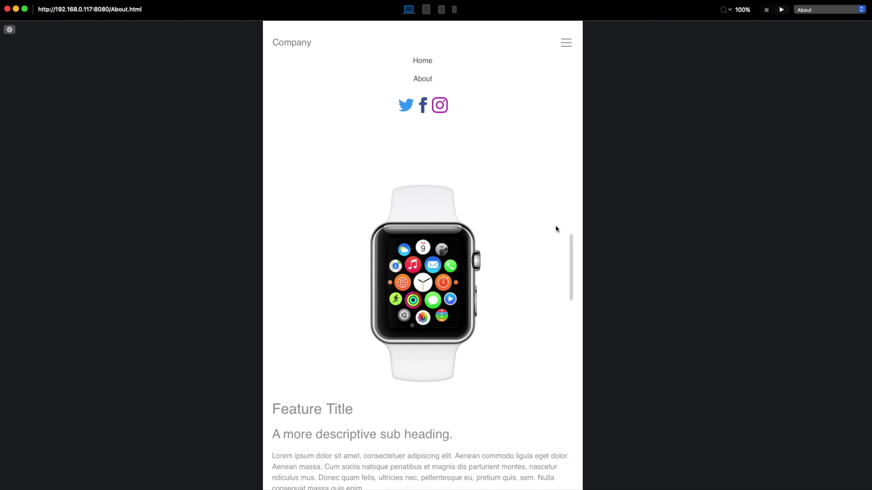
left_click_drag(569, 244, 860, 246)
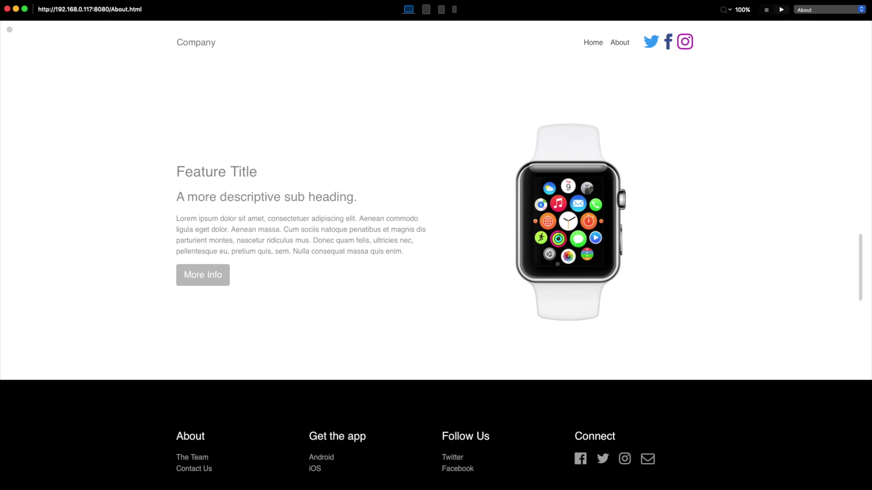
left_click(767, 11)
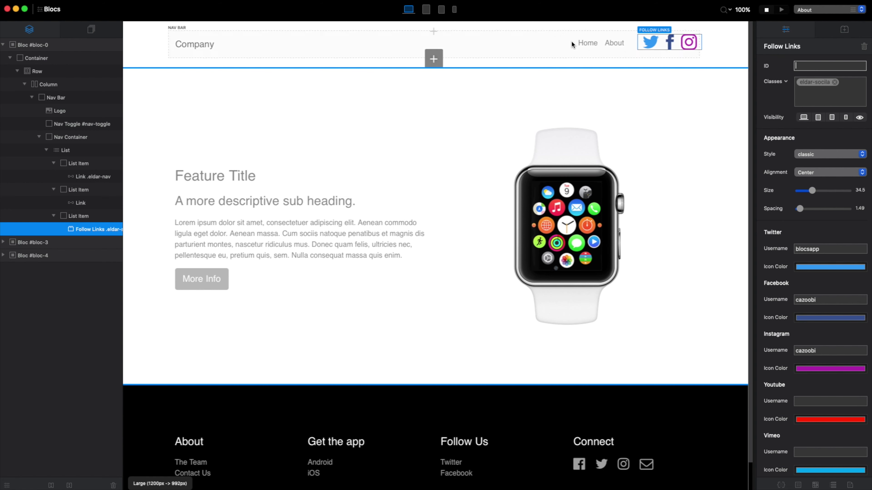
- Set the Nav Toggle's menu style to Sidebar Menu
left_click(565, 40)
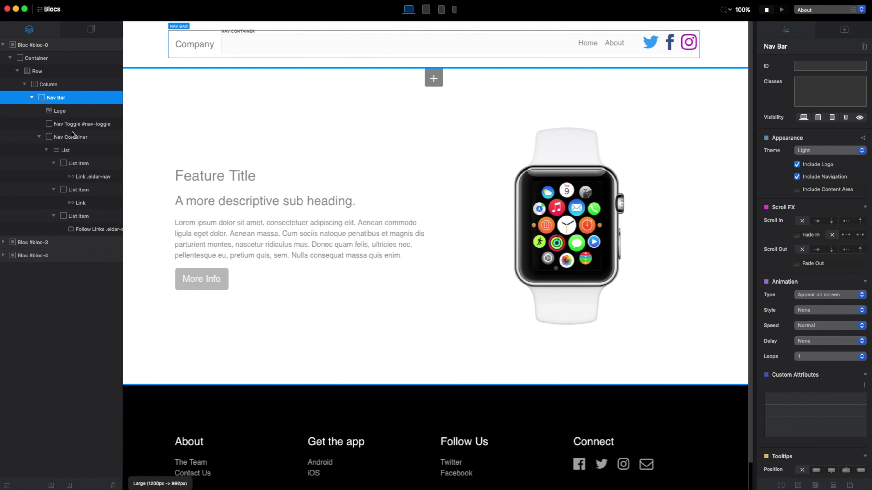
left_click(79, 124)
left_click(844, 182)
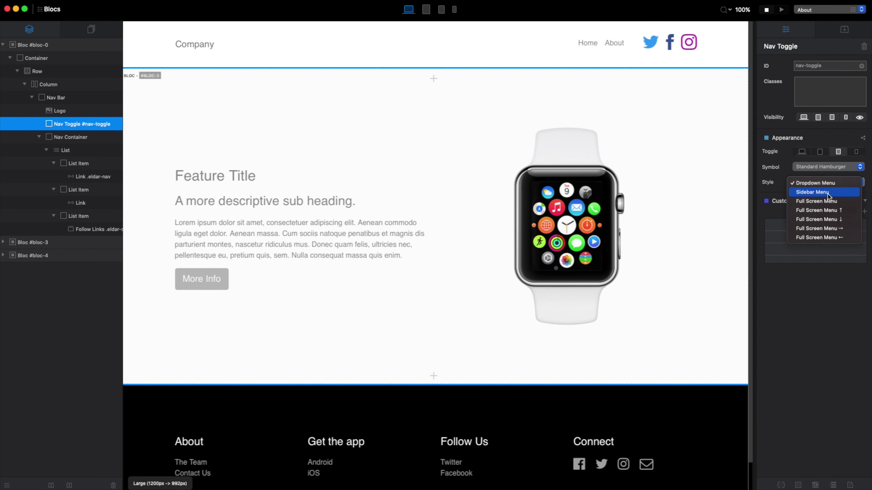
left_click(812, 192)
- Preview at mobile width, then open and close the sidebar menu
left_click(782, 10)
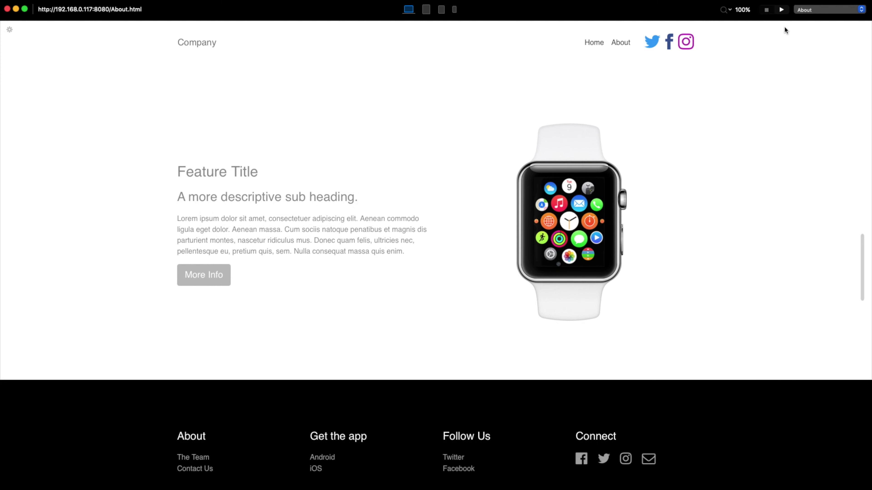
left_click_drag(860, 242, 555, 253)
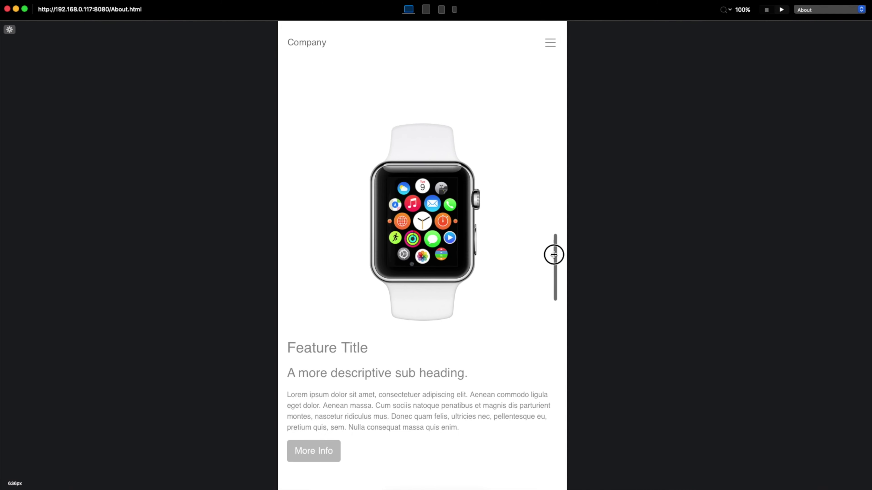
left_click(555, 42)
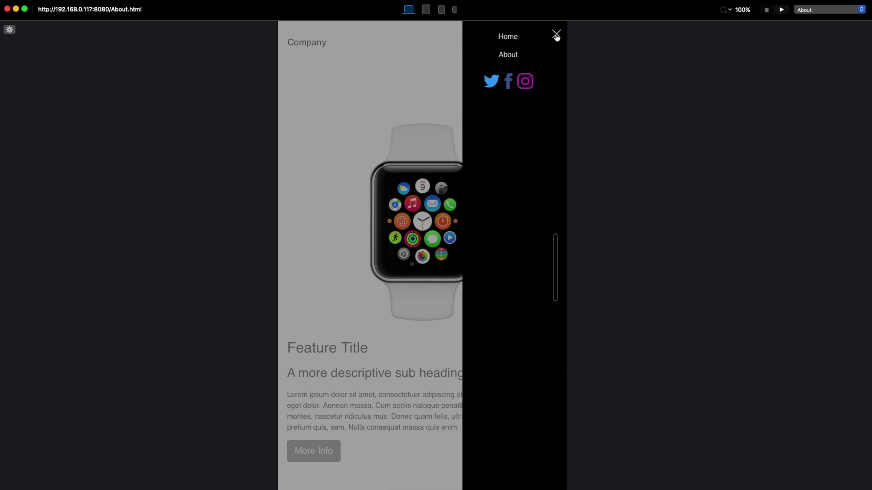
left_click(557, 35)
left_click(766, 10)
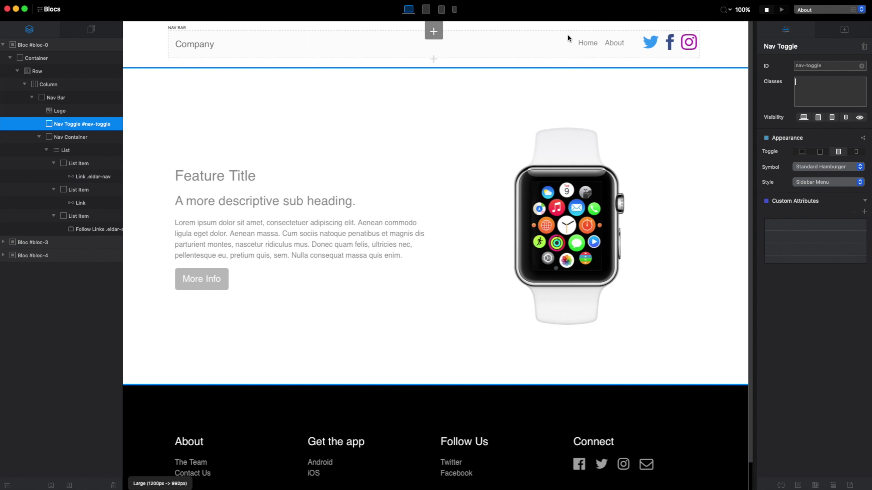
- Duplicate the About list item and delete its link, leaving an empty item
left_click(624, 44)
left_click(101, 191)
key("super+d")
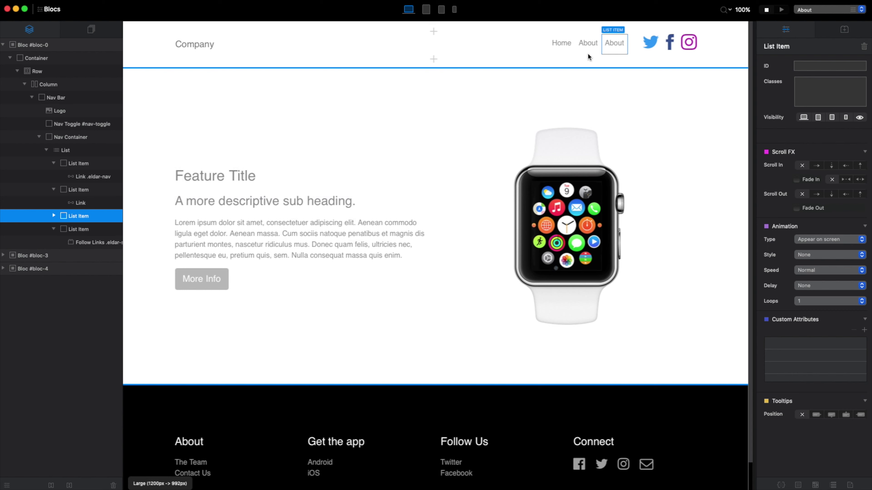
left_click(615, 44)
key("Delete")
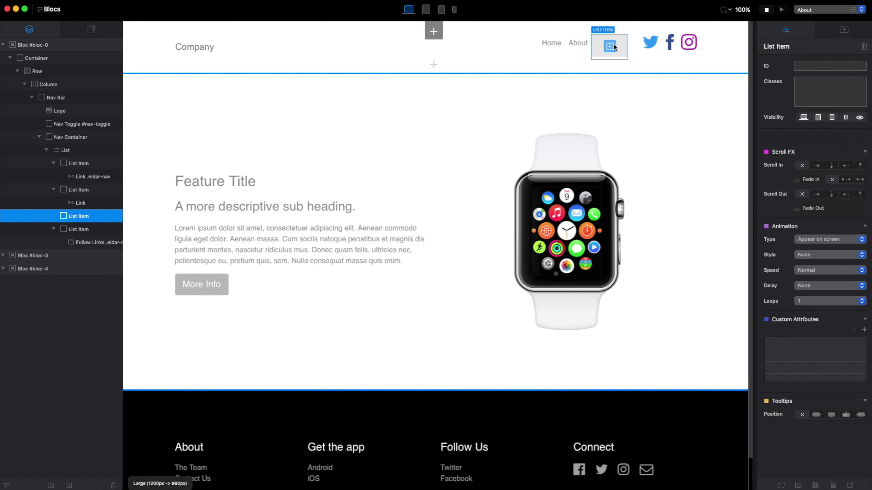
- Browse the bric picker for the empty item, dismiss it unused, and select bloc-0
left_click(610, 47)
left_click(714, 67)
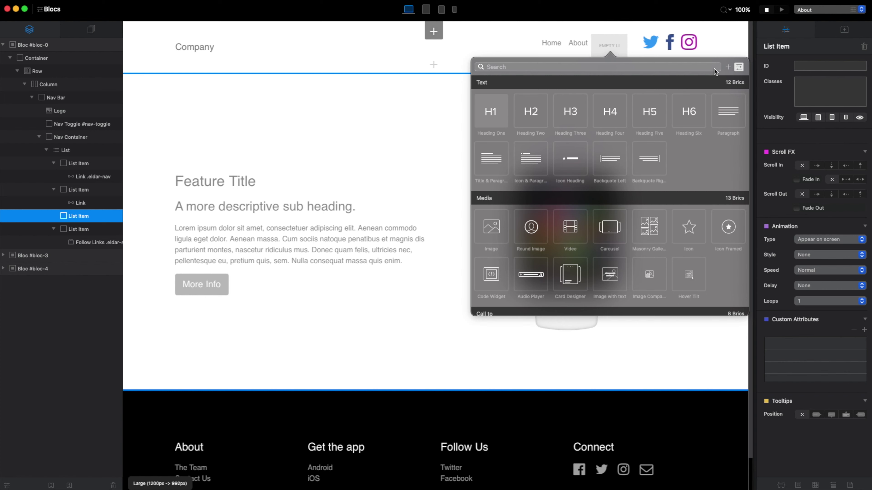
left_click(715, 51)
left_click(719, 51)
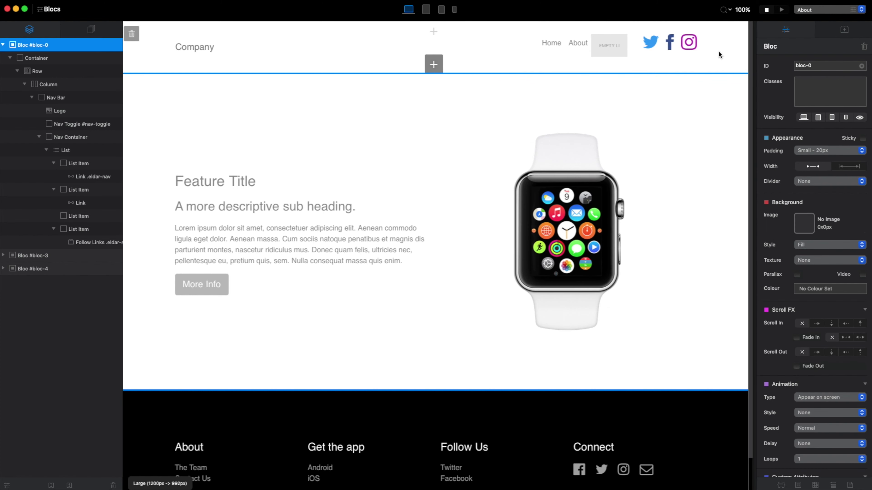